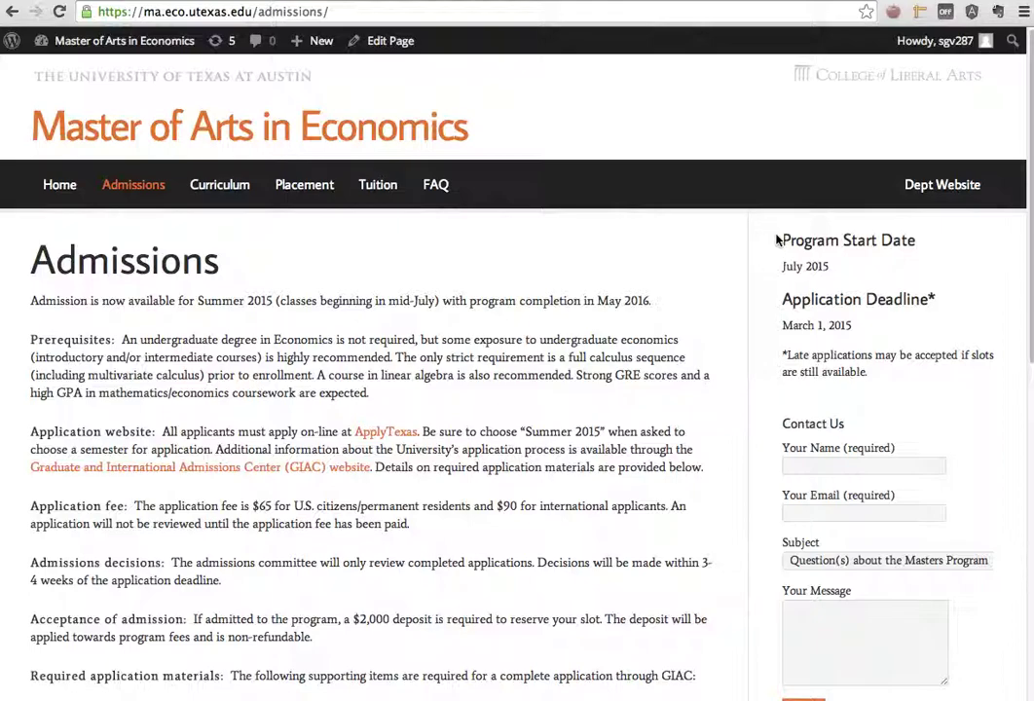
# Compare the sidebar content of the Admissions page with the Curriculum, Placement, Tuition and FAQ pages of the site.
pyautogui.moveTo(769, 237); pyautogui.dragTo(931, 647)
pyautogui.click(737, 316)
pyautogui.click(210, 187)
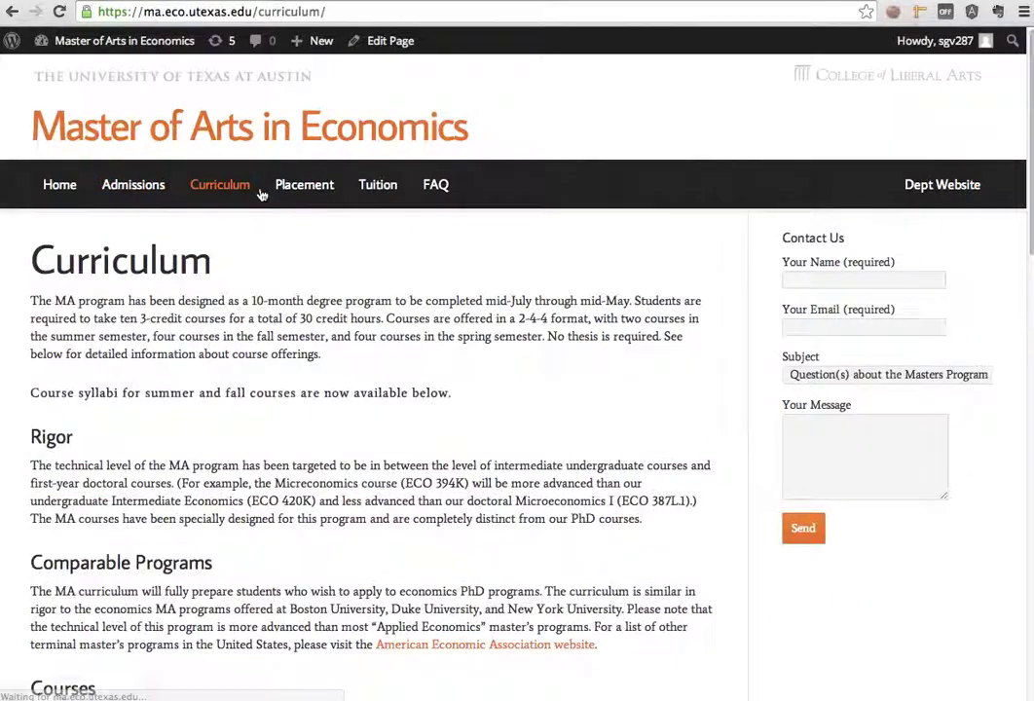
pyautogui.click(322, 195)
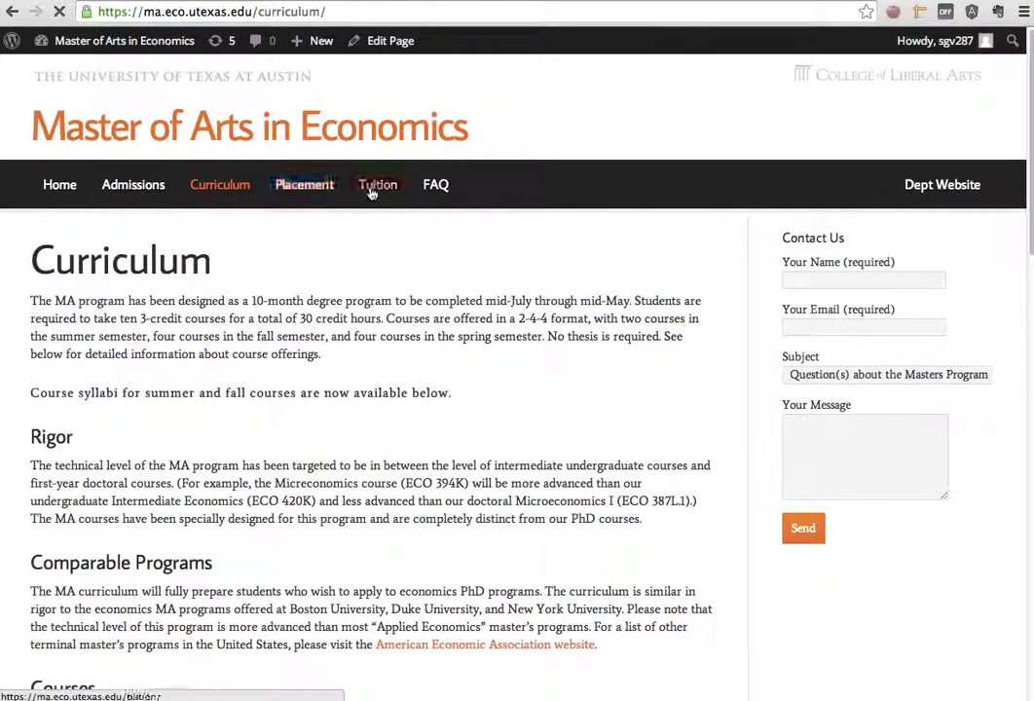
pyautogui.click(393, 188)
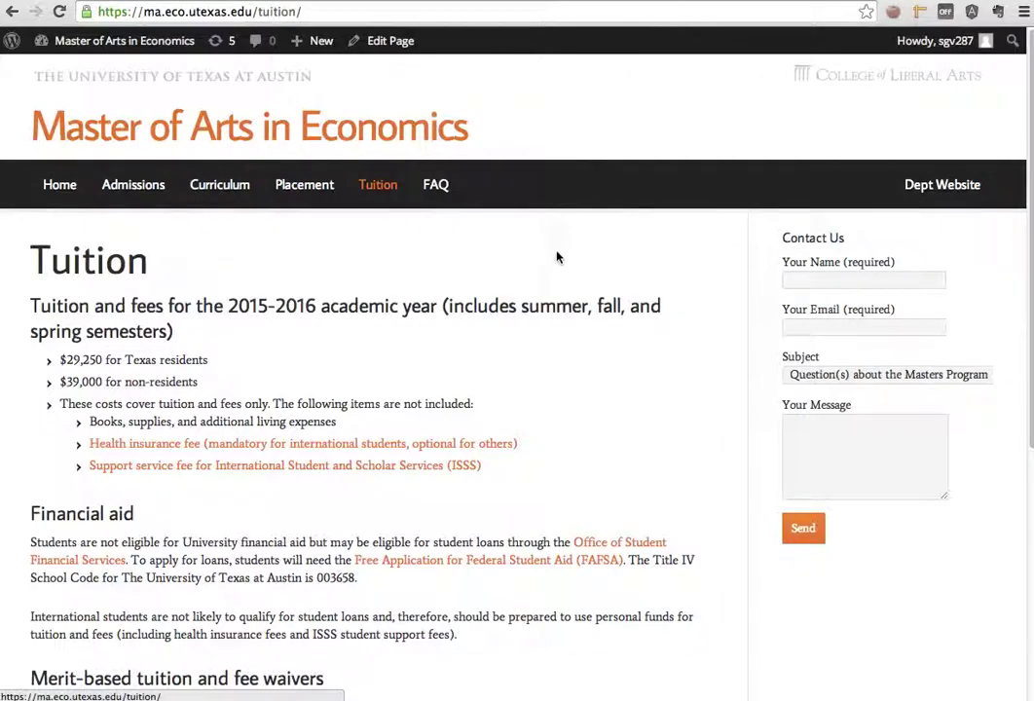
pyautogui.click(431, 191)
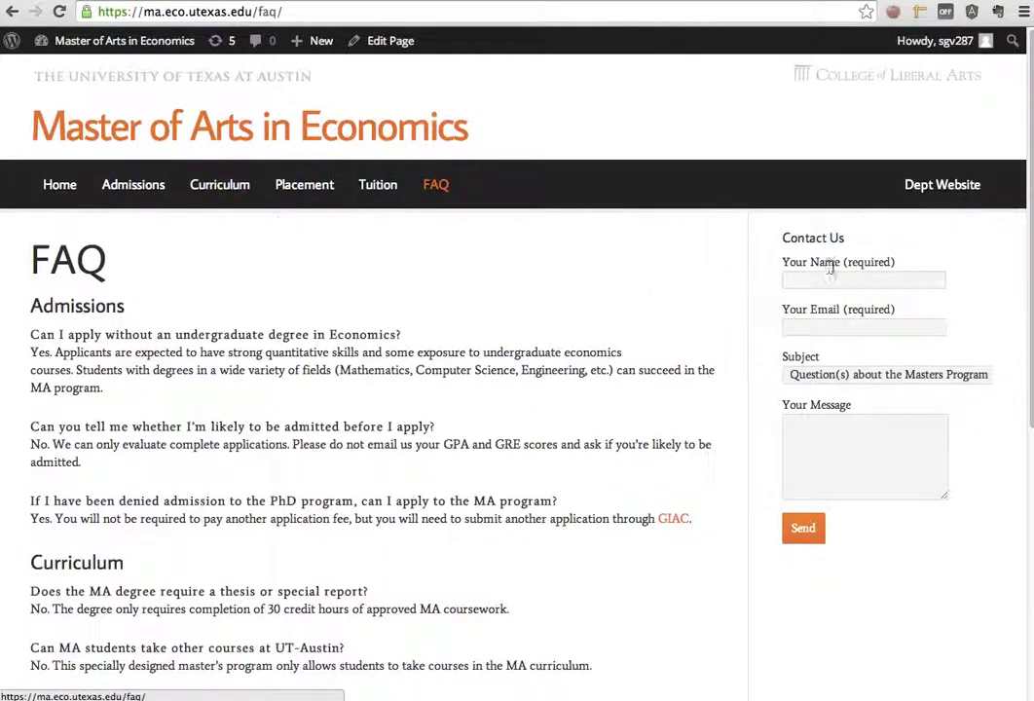
pyautogui.click(121, 191)
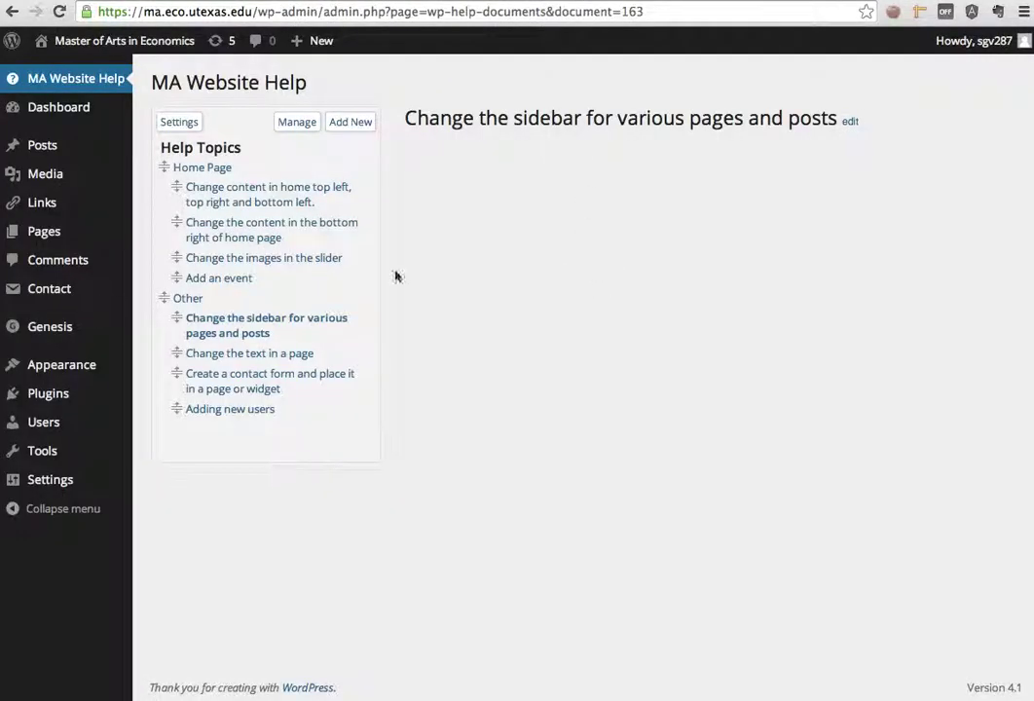
# Open the Widgets management page in the WordPress admin.
pyautogui.moveTo(82, 119)
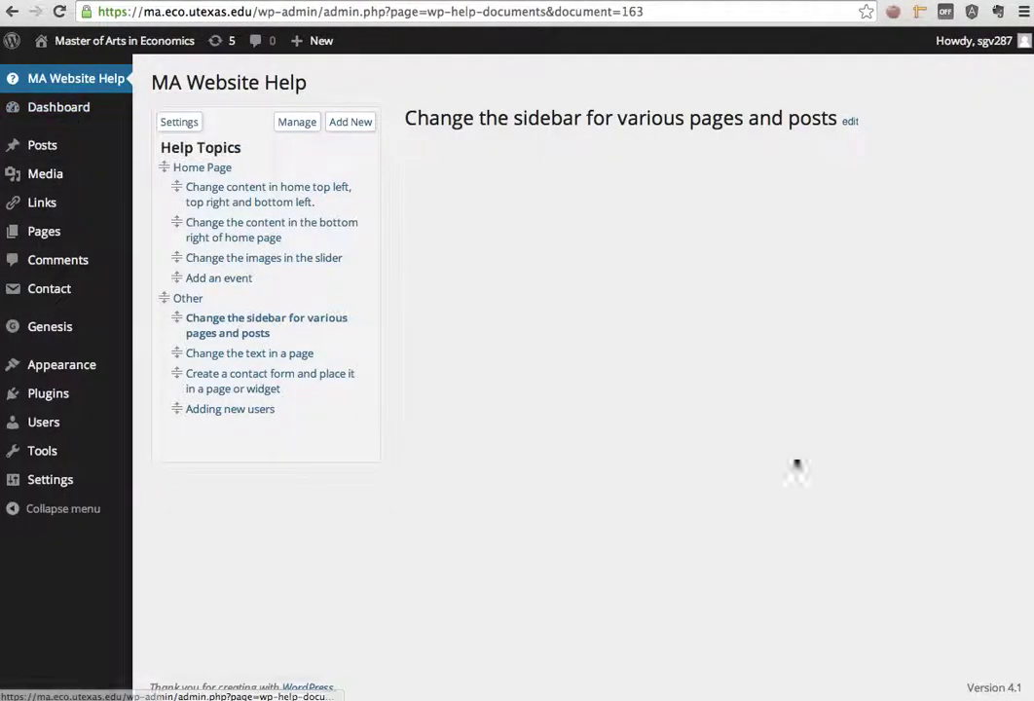
pyautogui.moveTo(69, 231)
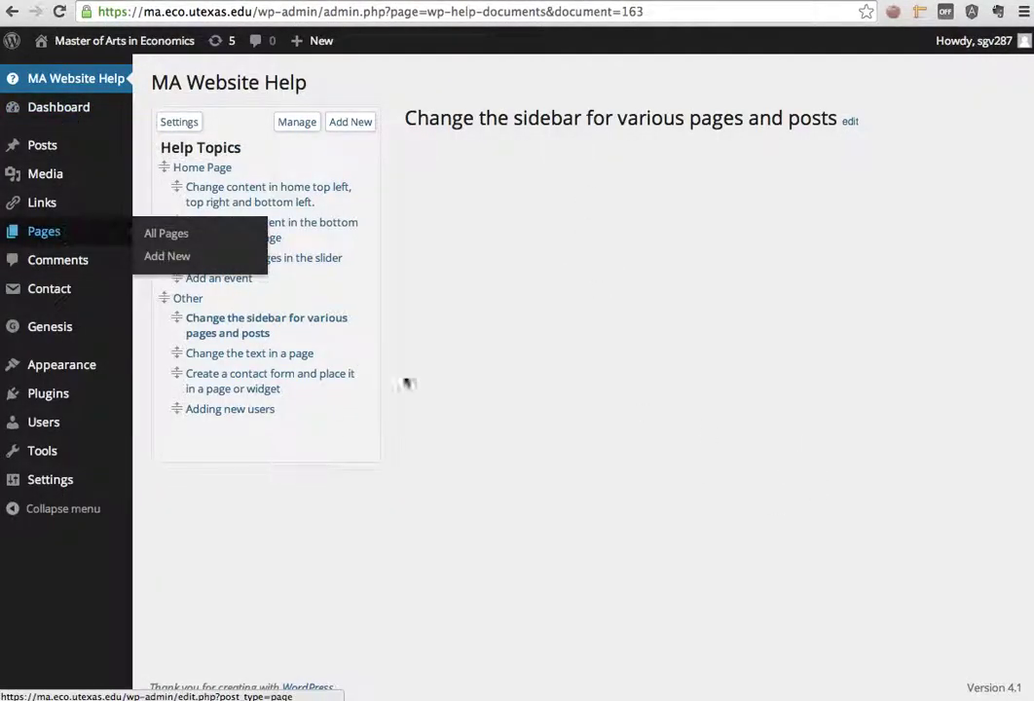
pyautogui.moveTo(62, 332)
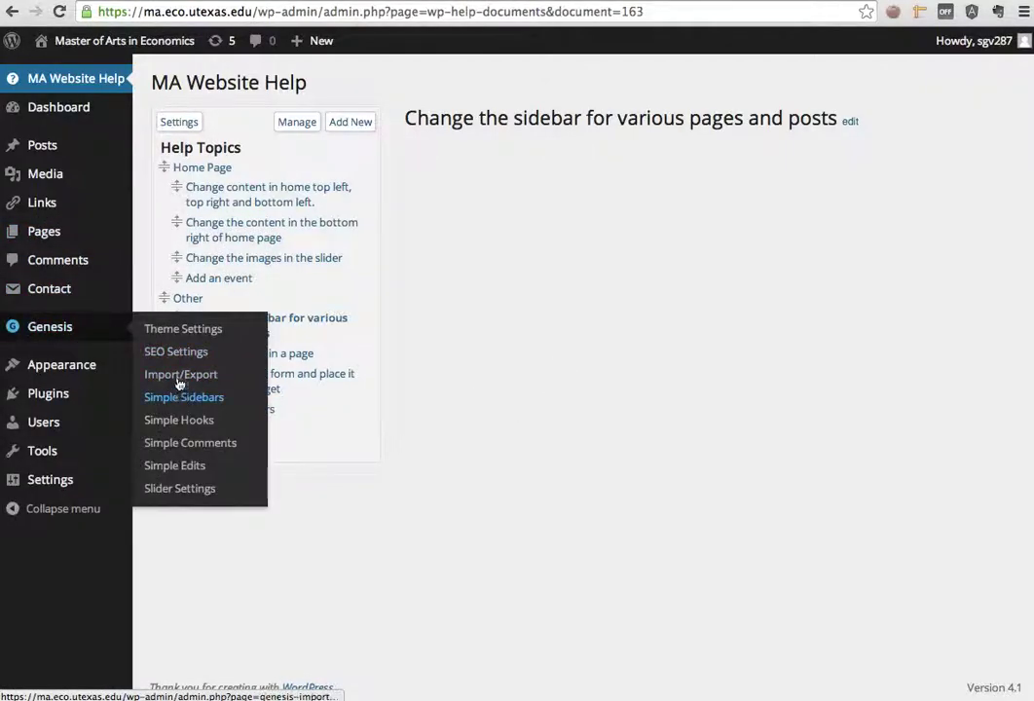
pyautogui.moveTo(99, 370)
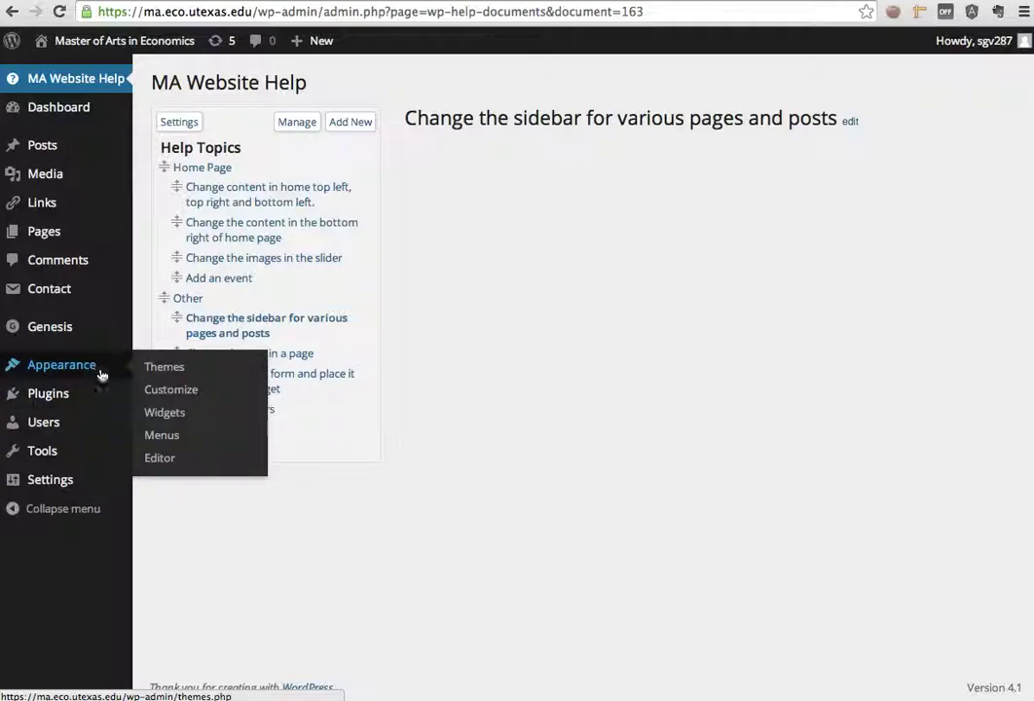
pyautogui.click(165, 413)
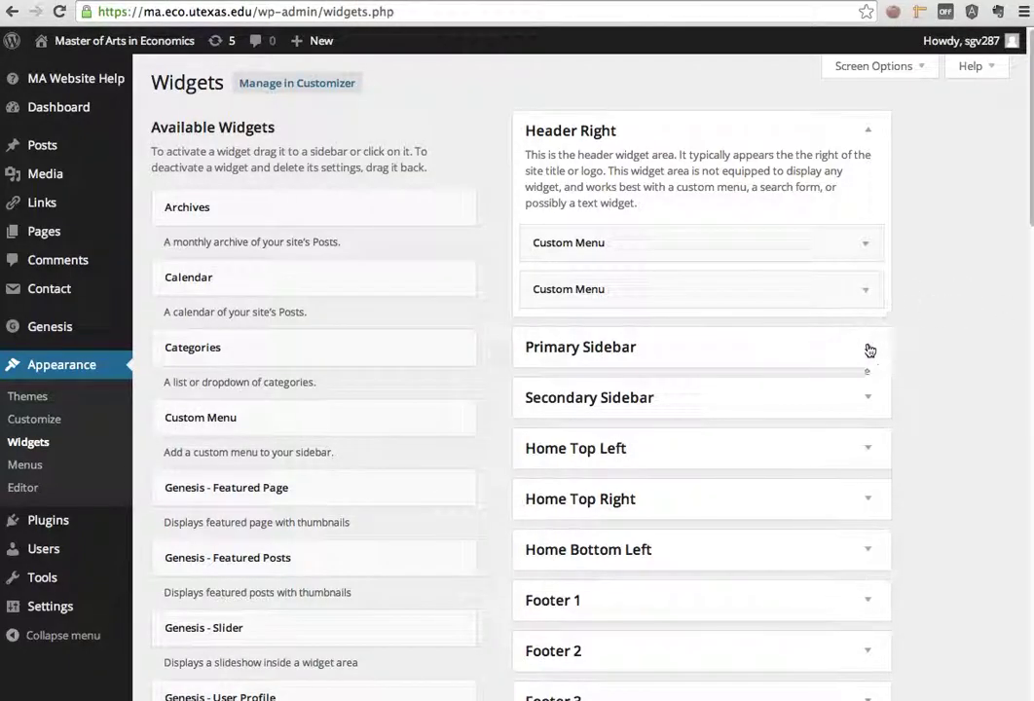
# Examine the title and form shortcode of the Contact Us text widget in the Primary Sidebar, leaving the widget collapsed.
pyautogui.click(868, 349)
pyautogui.click(698, 360)
pyautogui.click(680, 365)
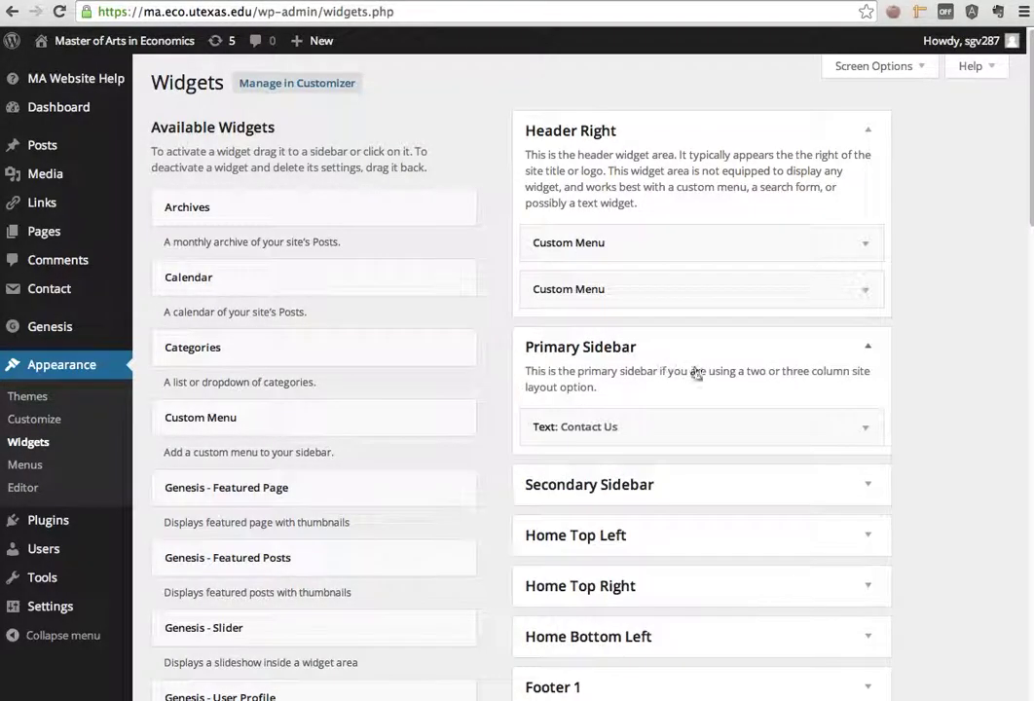
pyautogui.scroll(-1, 645, 370)
pyautogui.scroll(-1, 681, 366)
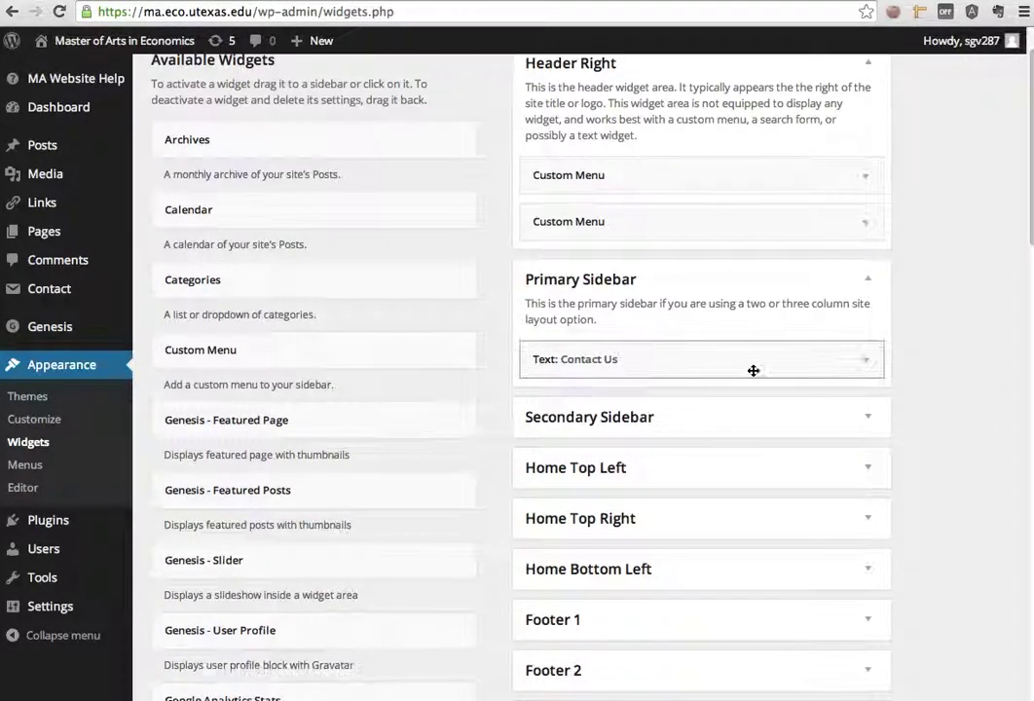
pyautogui.click(863, 364)
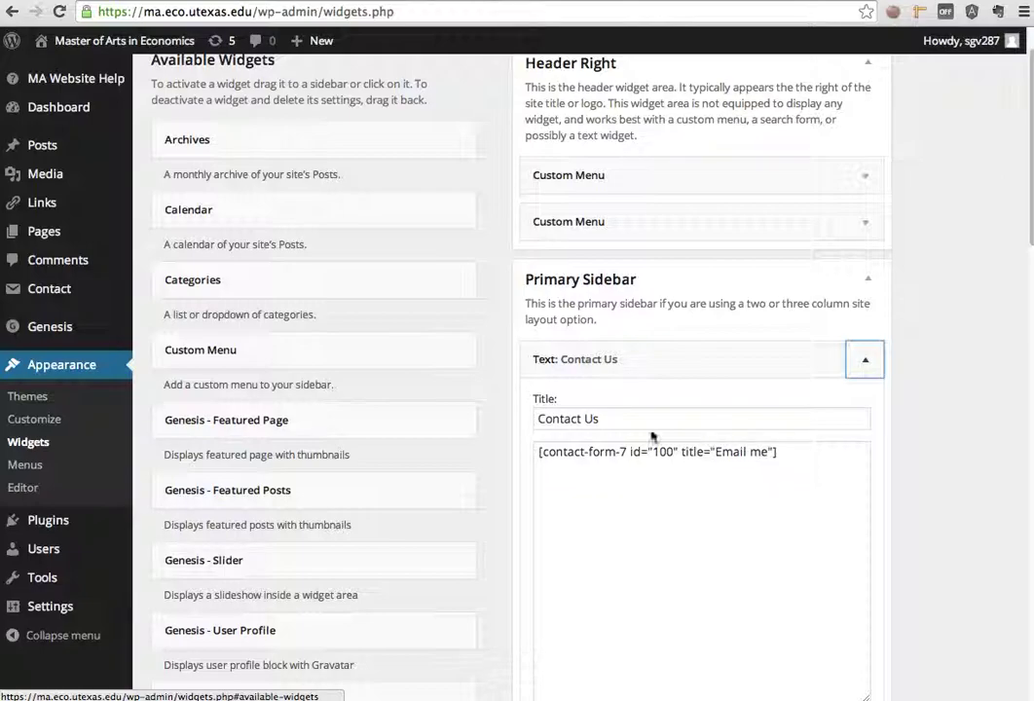
pyautogui.click(591, 423)
pyautogui.moveTo(784, 455); pyautogui.dragTo(527, 452)
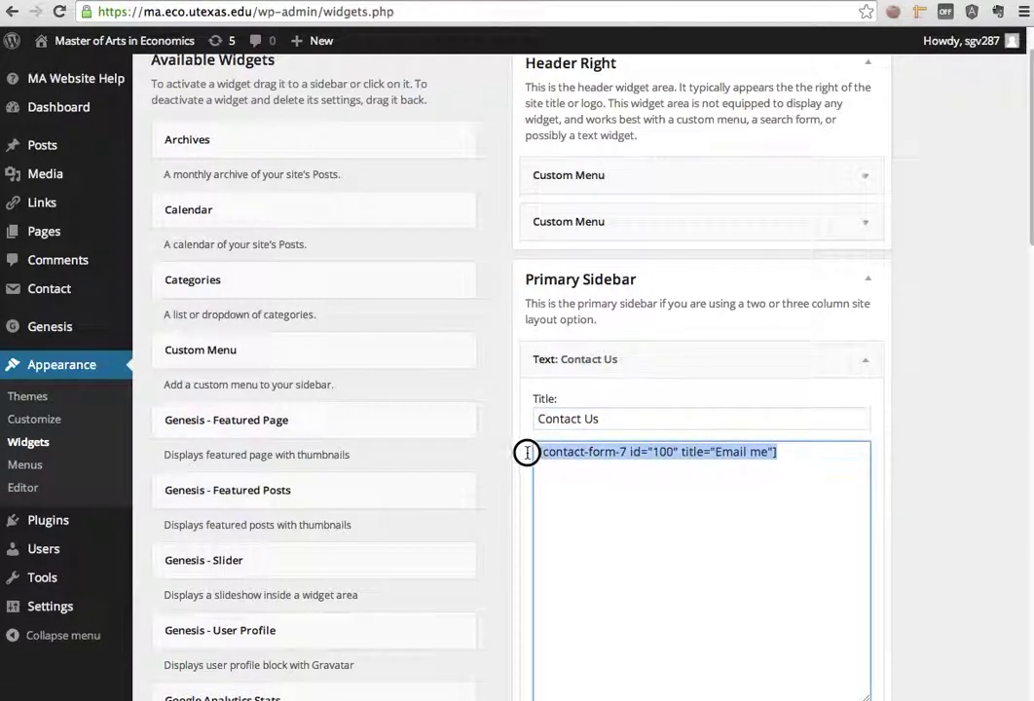
pyautogui.click(635, 492)
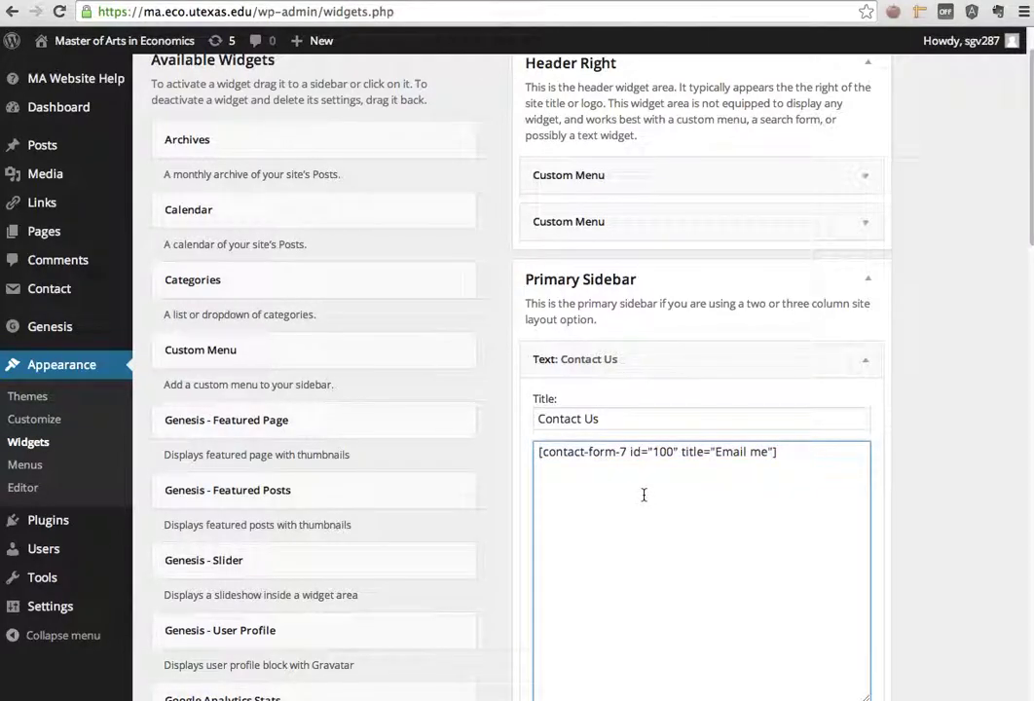
pyautogui.click(861, 361)
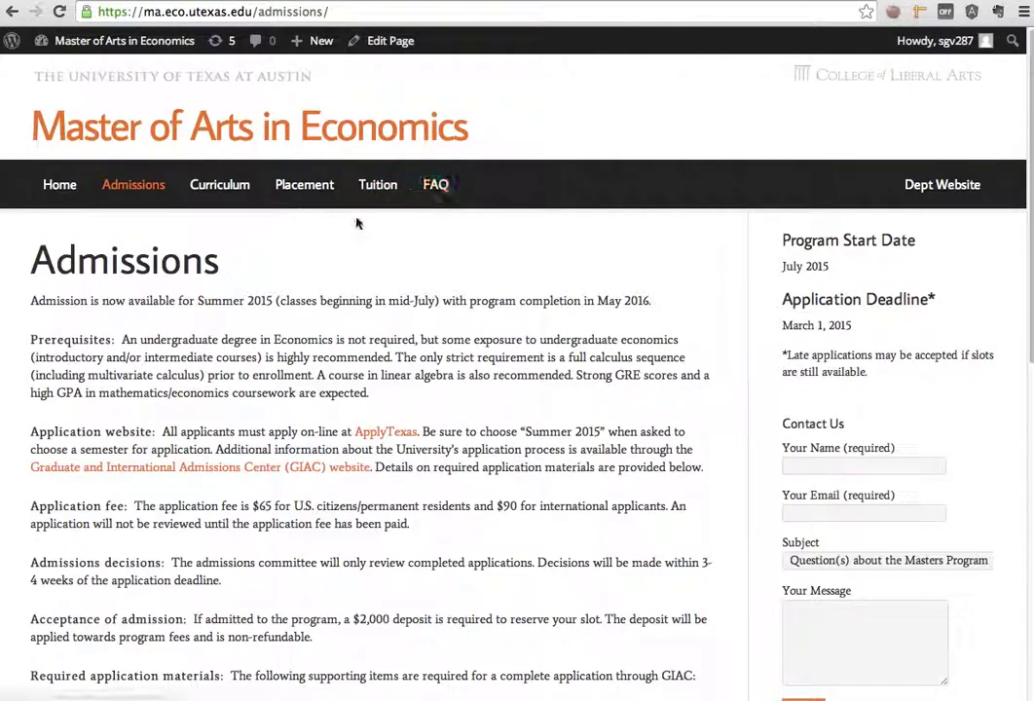
# Check the contact form in the sidebar of the live Curriculum, Placement and Tuition pages, then return to the Admissions page.
pyautogui.click(226, 189)
pyautogui.click(306, 187)
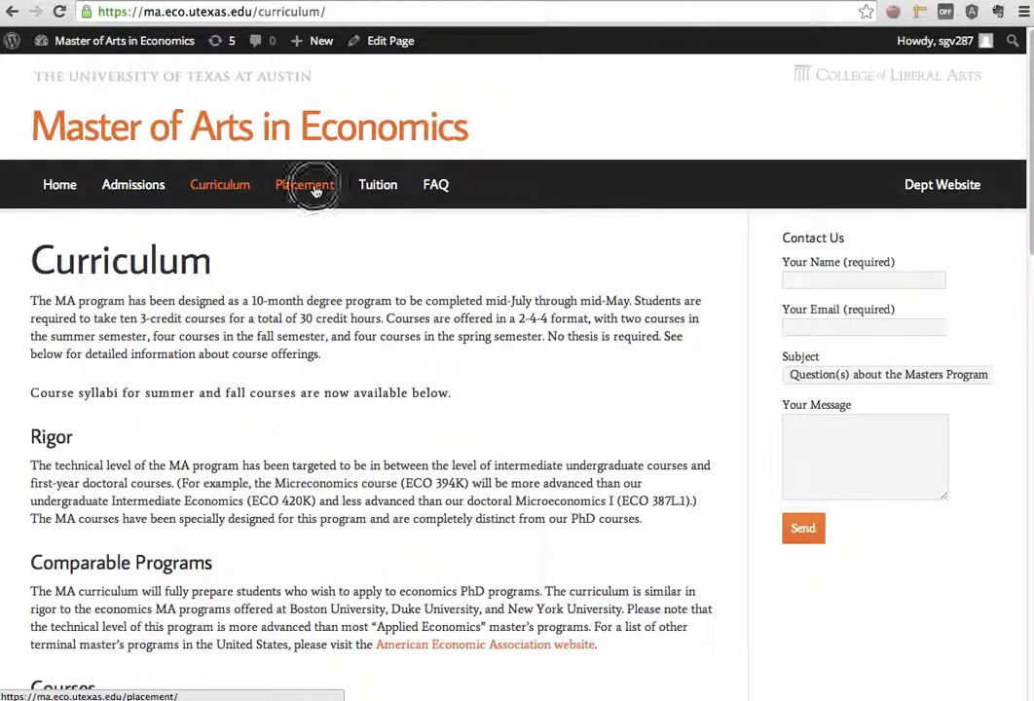
pyautogui.click(384, 198)
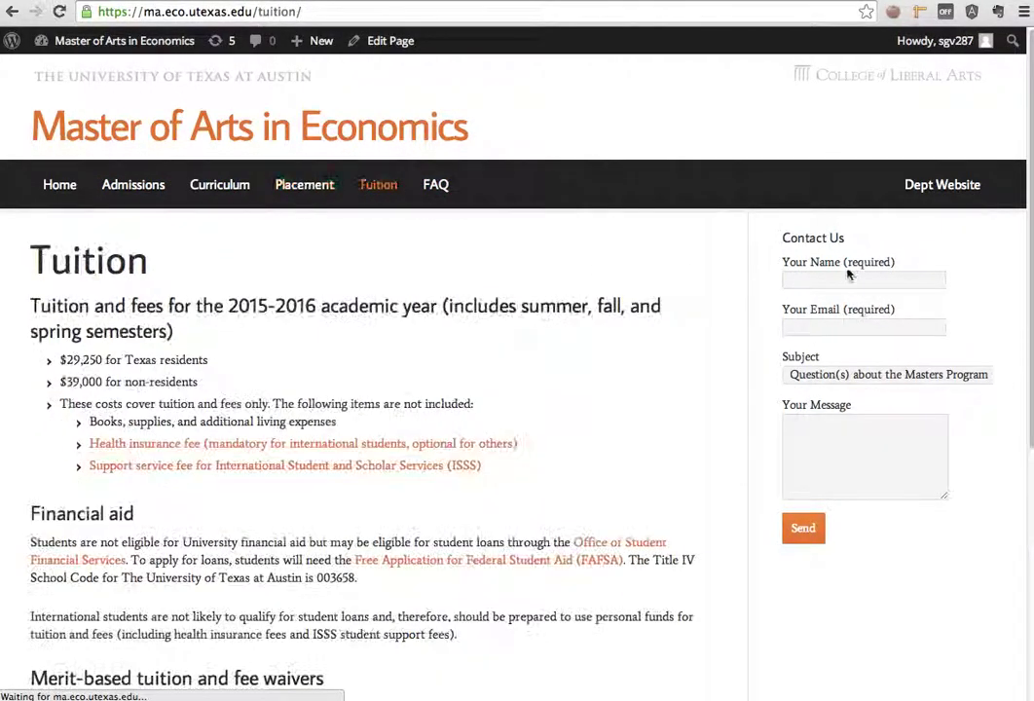
pyautogui.moveTo(784, 237); pyautogui.dragTo(892, 551)
pyautogui.click(892, 551)
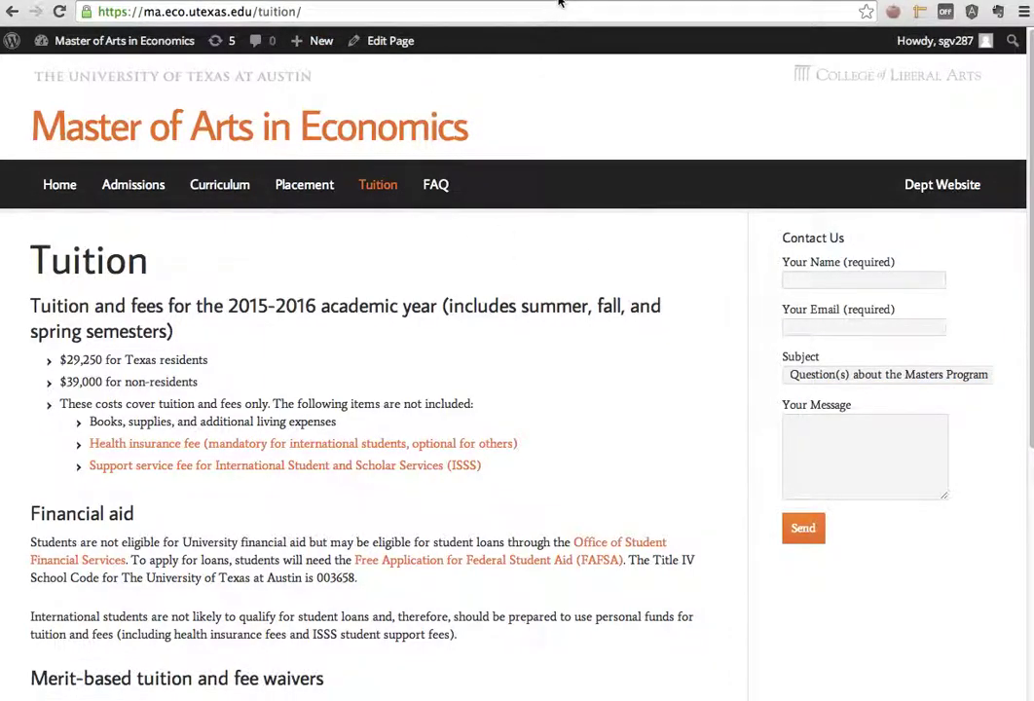
pyautogui.click(139, 206)
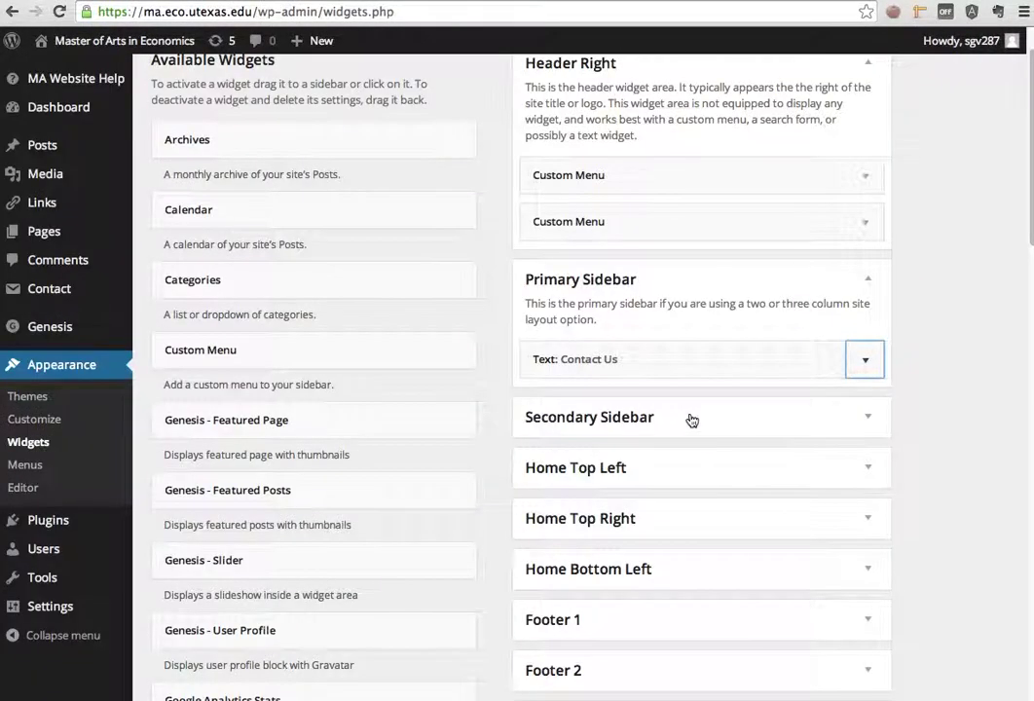
# Collapse the Primary Sidebar and Header Right widget areas and expand the Admissions area.
pyautogui.click(866, 282)
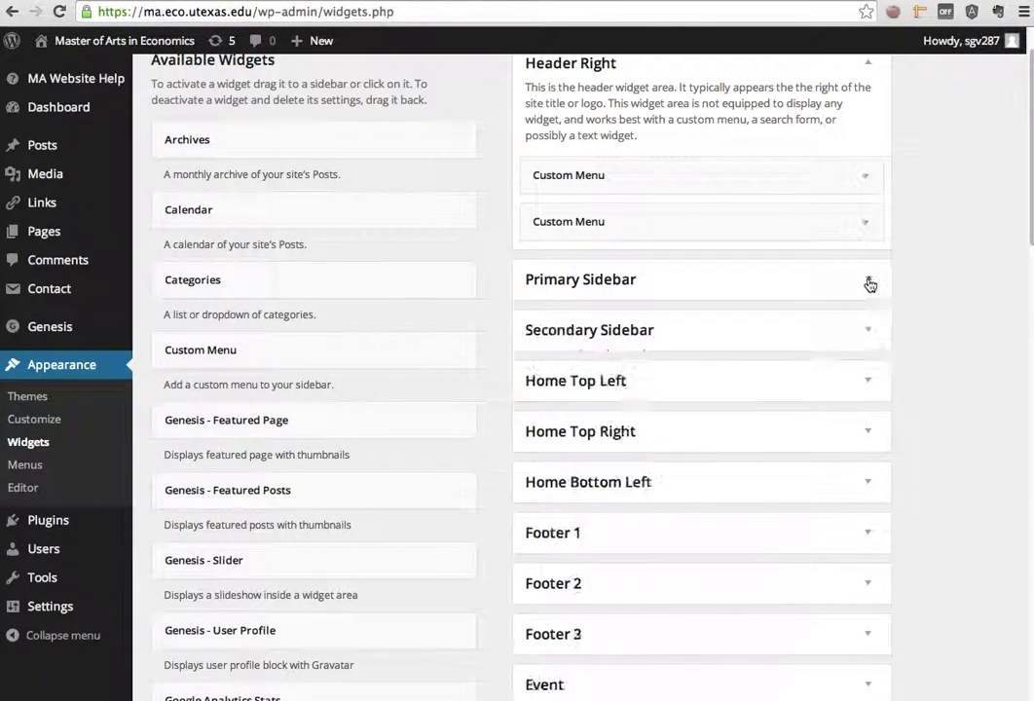
pyautogui.click(869, 64)
pyautogui.scroll(-3, 579, 576)
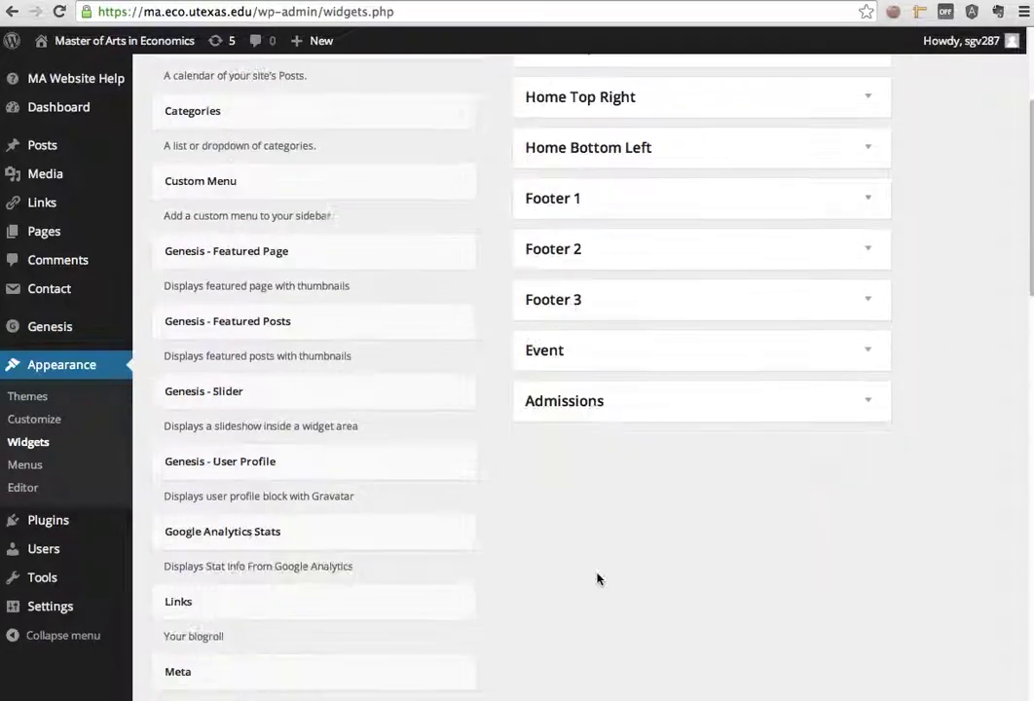
pyautogui.click(870, 404)
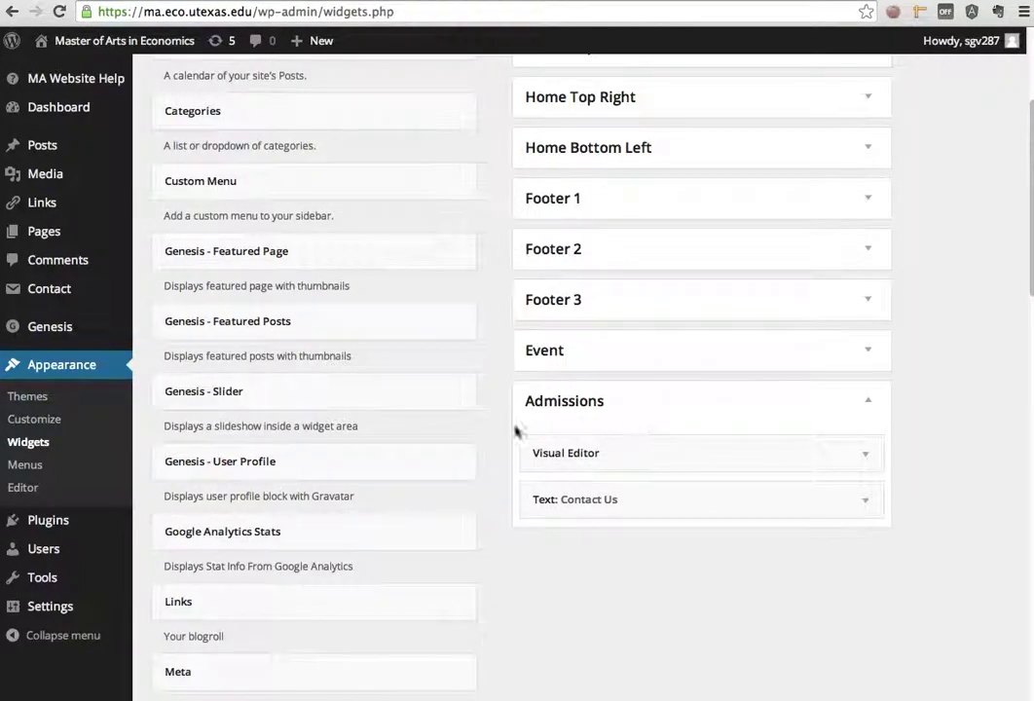
# Review the program dates and deadline text in the Admissions area's Visual Editor widget, leaving the widget collapsed.
pyautogui.click(864, 455)
pyautogui.scroll(-3, 904, 478)
pyautogui.scroll(-3, 905, 478)
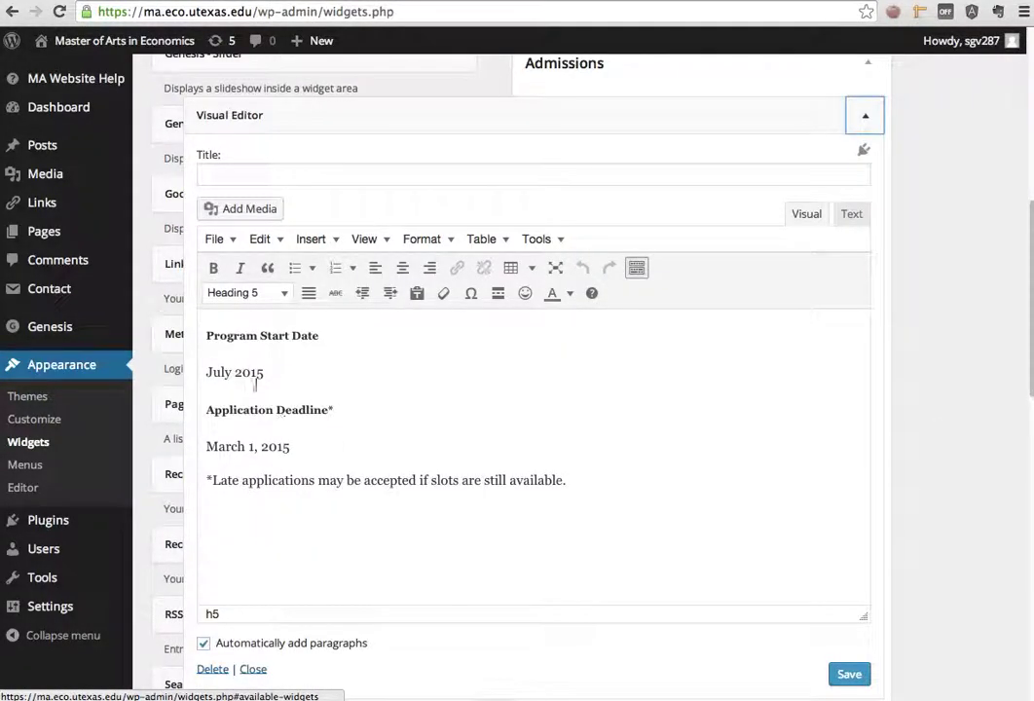
pyautogui.moveTo(206, 335); pyautogui.dragTo(345, 480)
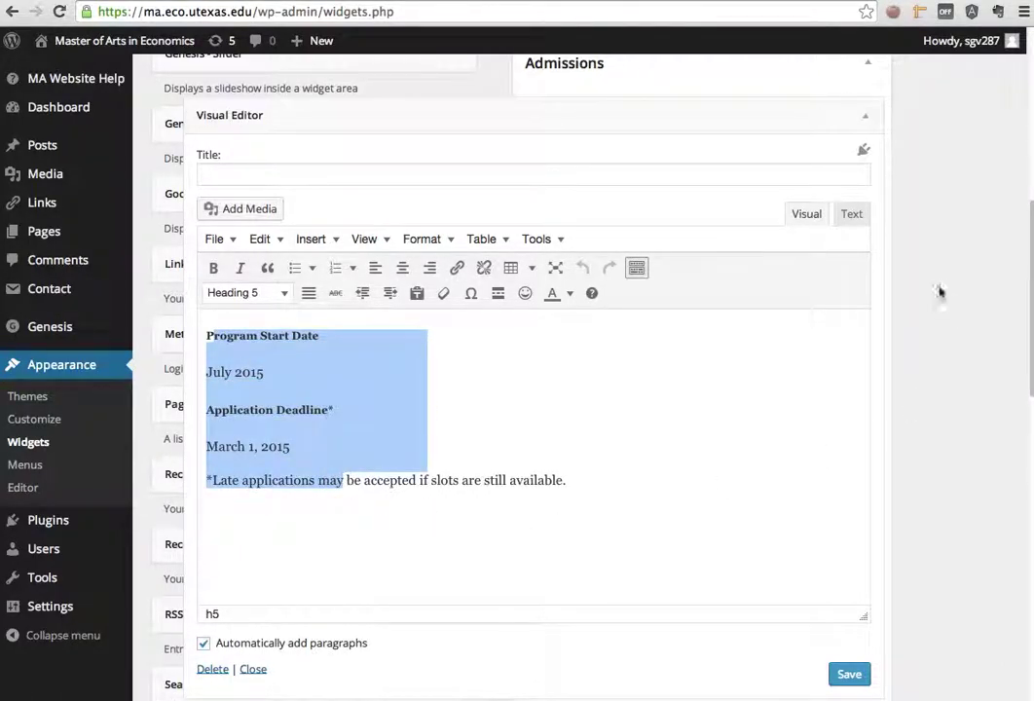
pyautogui.click(866, 116)
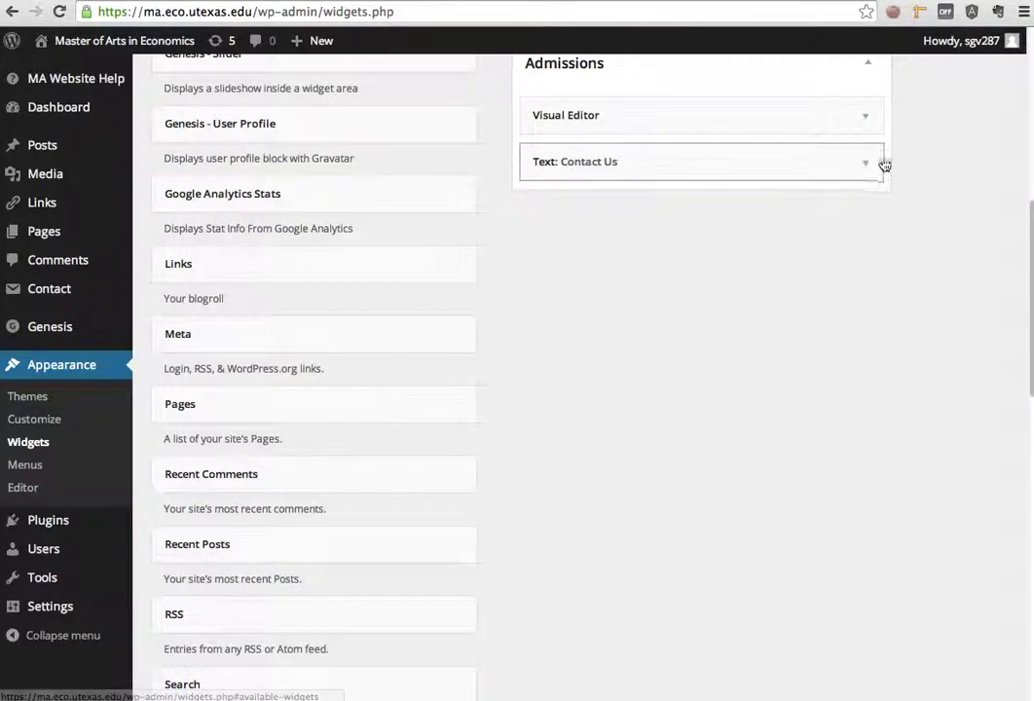
# Inspect the contact form shortcode in the Admissions area's Contact Us text widget, leaving the widget collapsed.
pyautogui.click(870, 163)
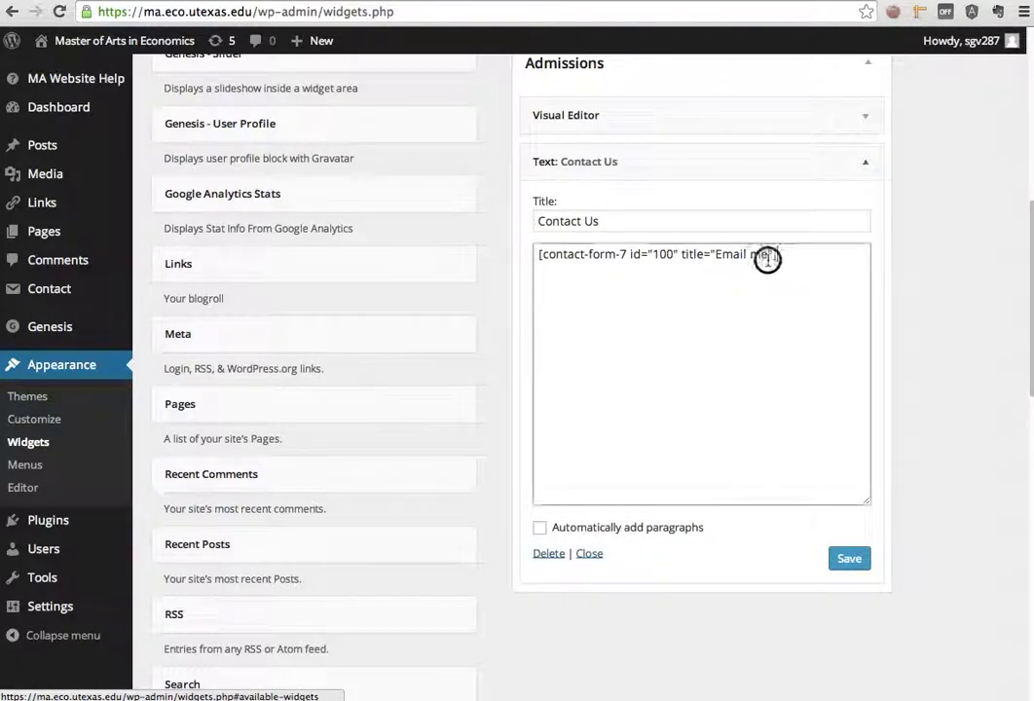
pyautogui.moveTo(782, 258); pyautogui.dragTo(500, 244)
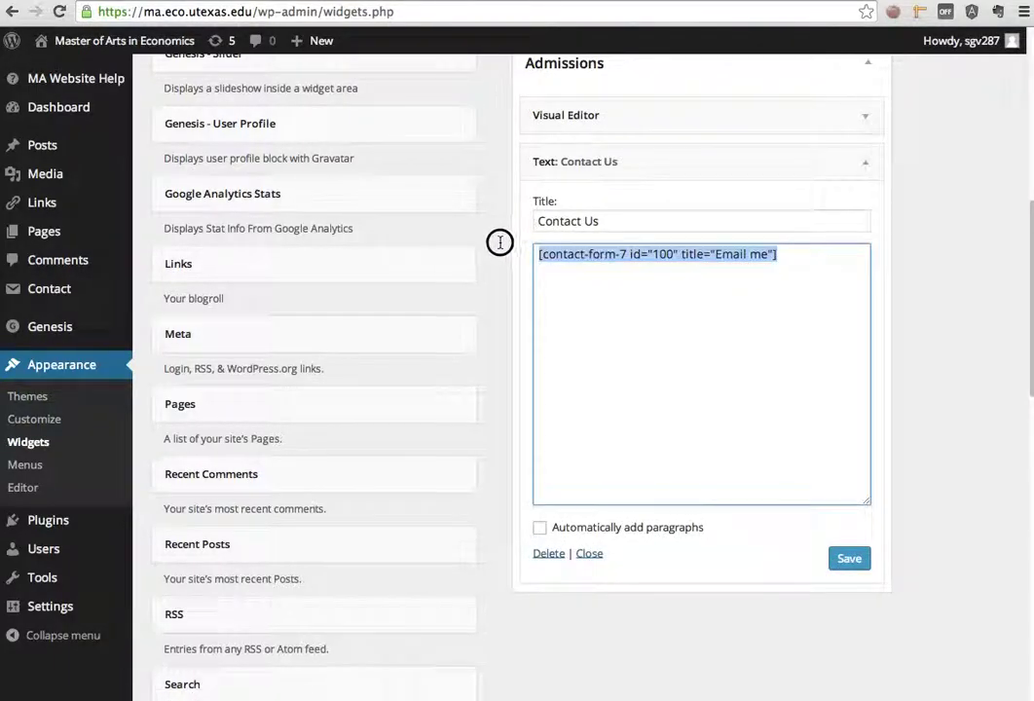
pyautogui.click(585, 266)
pyautogui.scroll(1, 879, 400)
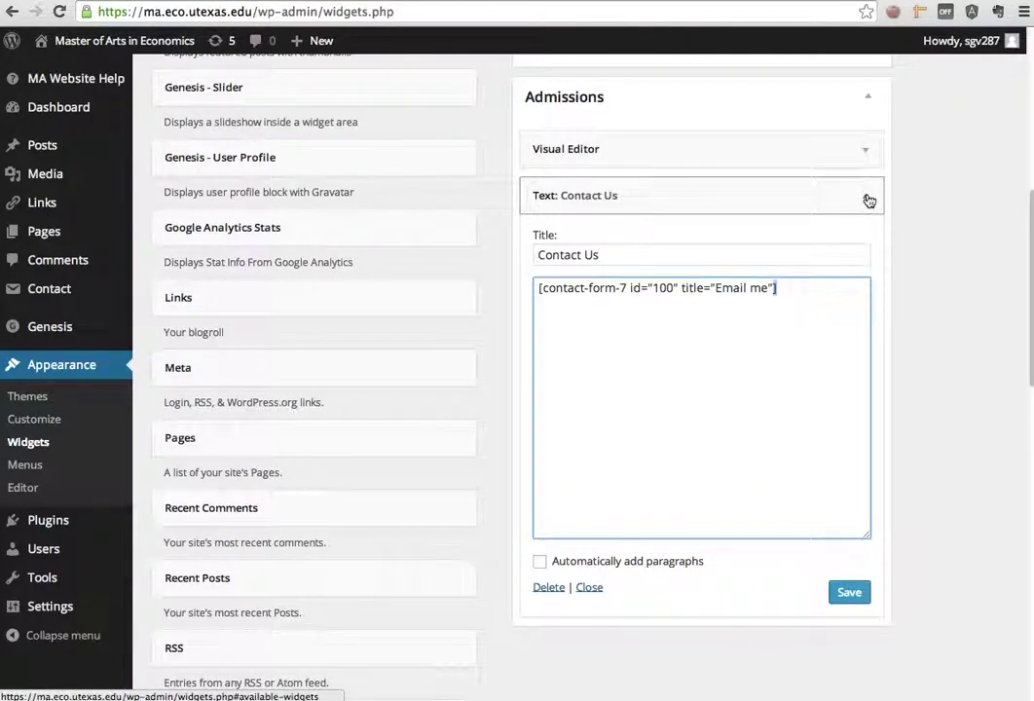
pyautogui.moveTo(627, 288); pyautogui.dragTo(492, 283)
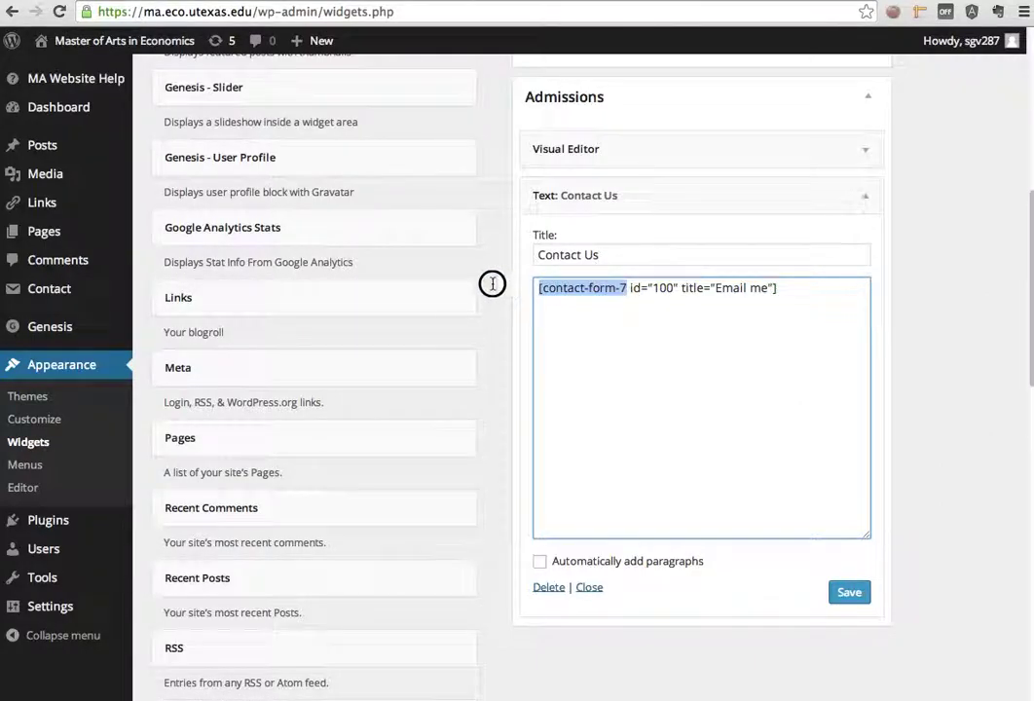
pyautogui.click(866, 199)
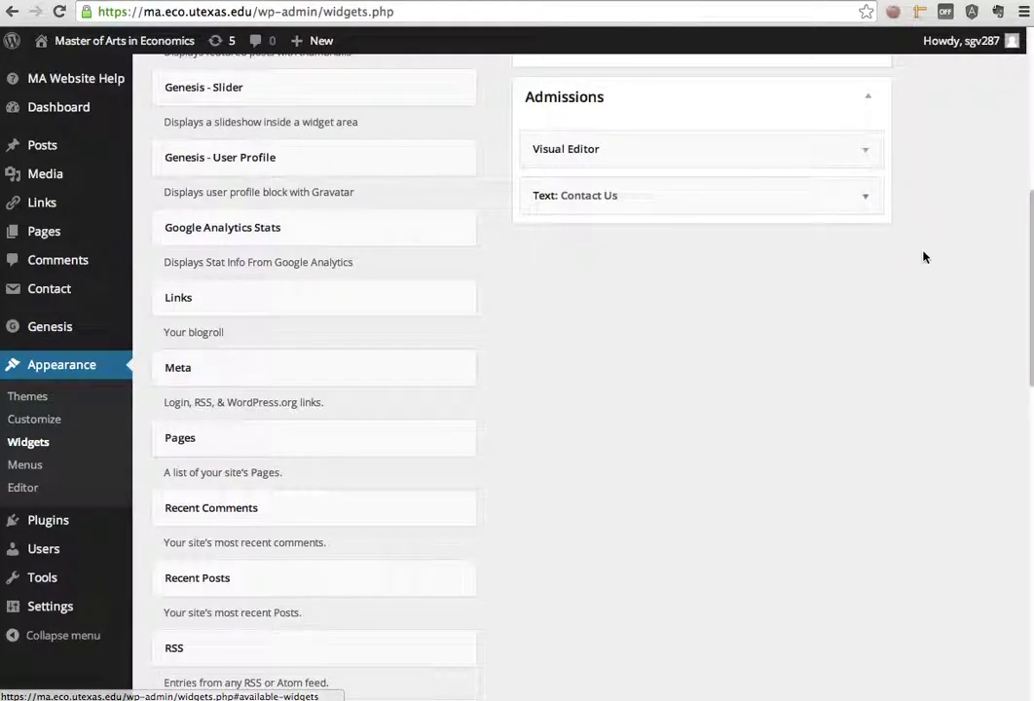
# Open the Admissions page for editing from the list of all pages and locate its Sidebar Selection settings.
pyautogui.scroll(3, 940, 270)
pyautogui.scroll(3, 936, 275)
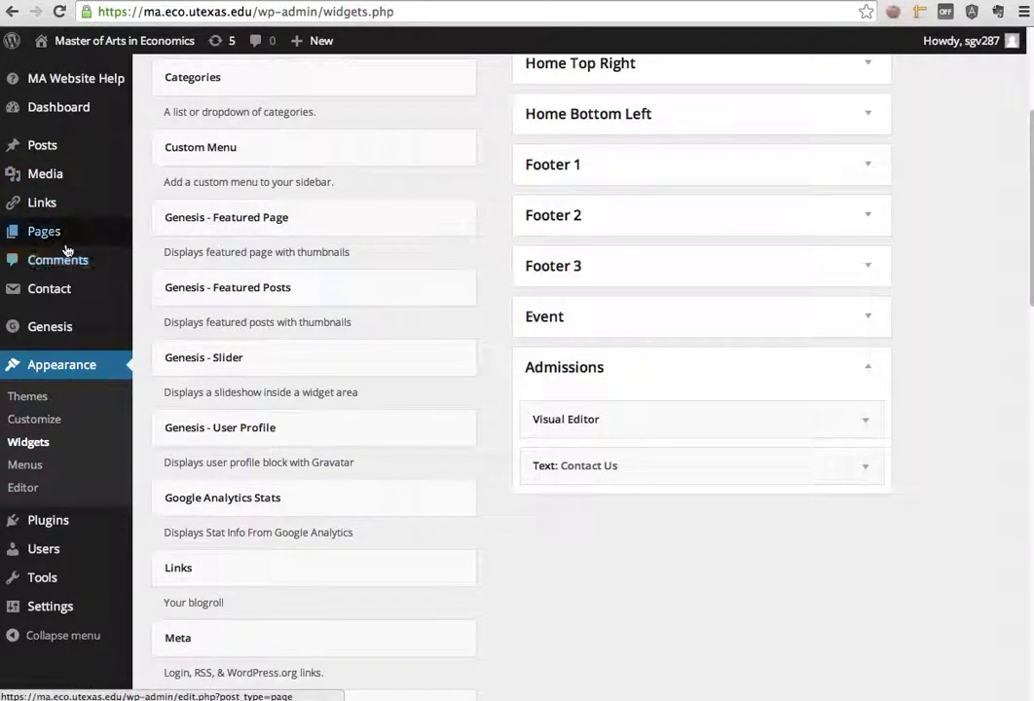
pyautogui.moveTo(68, 233)
pyautogui.click(210, 238)
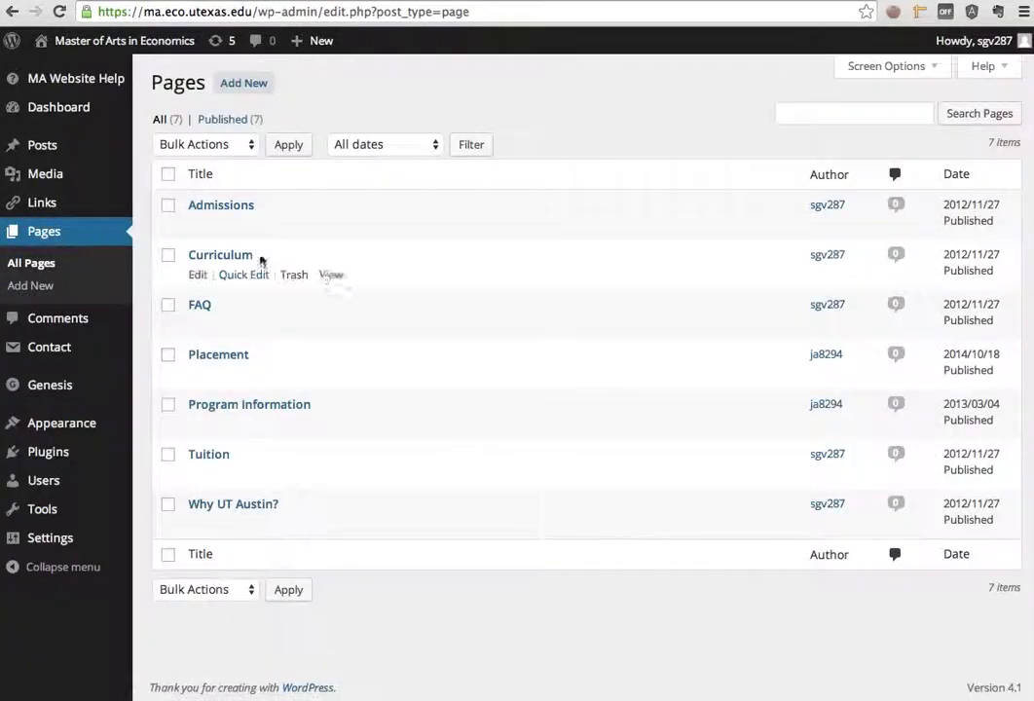
pyautogui.click(200, 228)
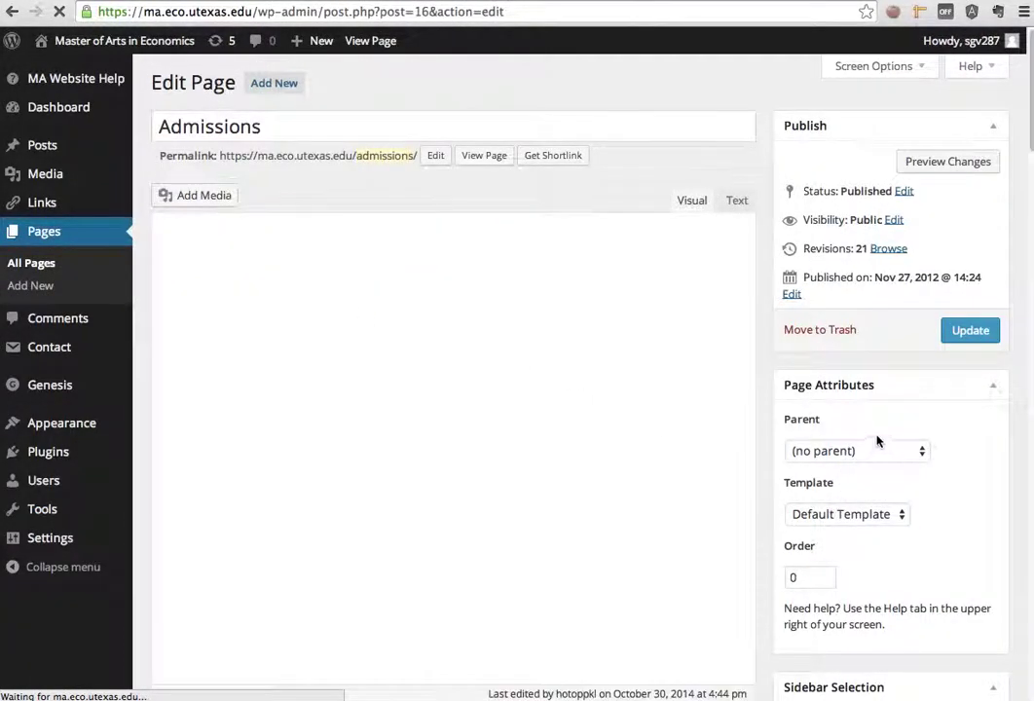
pyautogui.scroll(-3, 983, 450)
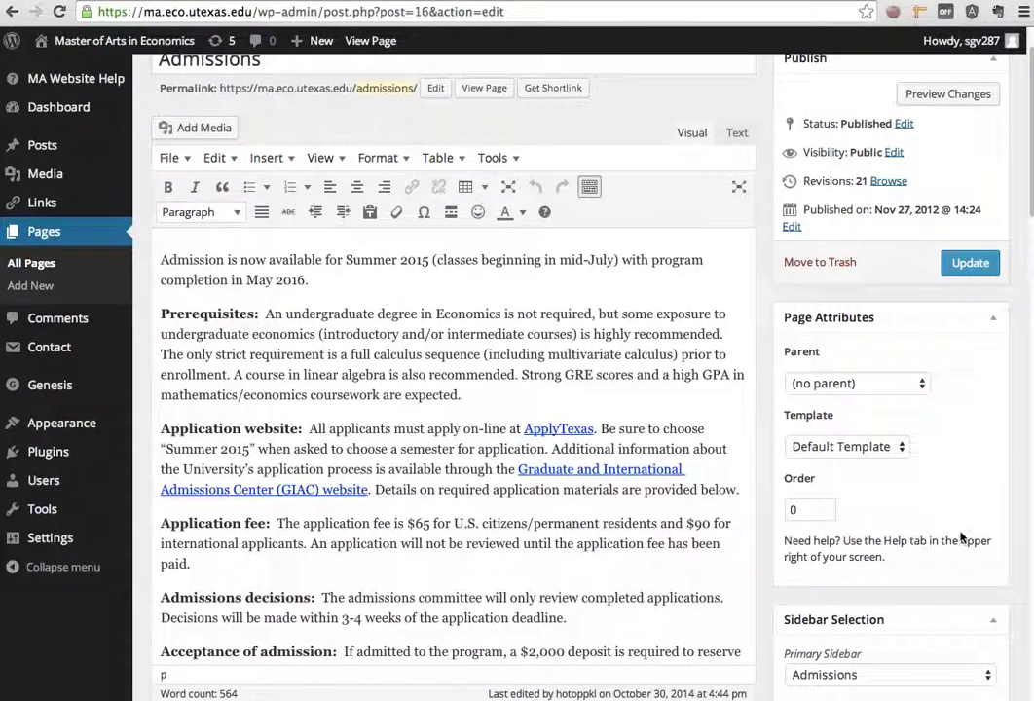
# Check the Primary Sidebar choices in the Admissions page's Sidebar Selection settings, keeping Admissions selected.
pyautogui.scroll(-3, 962, 534)
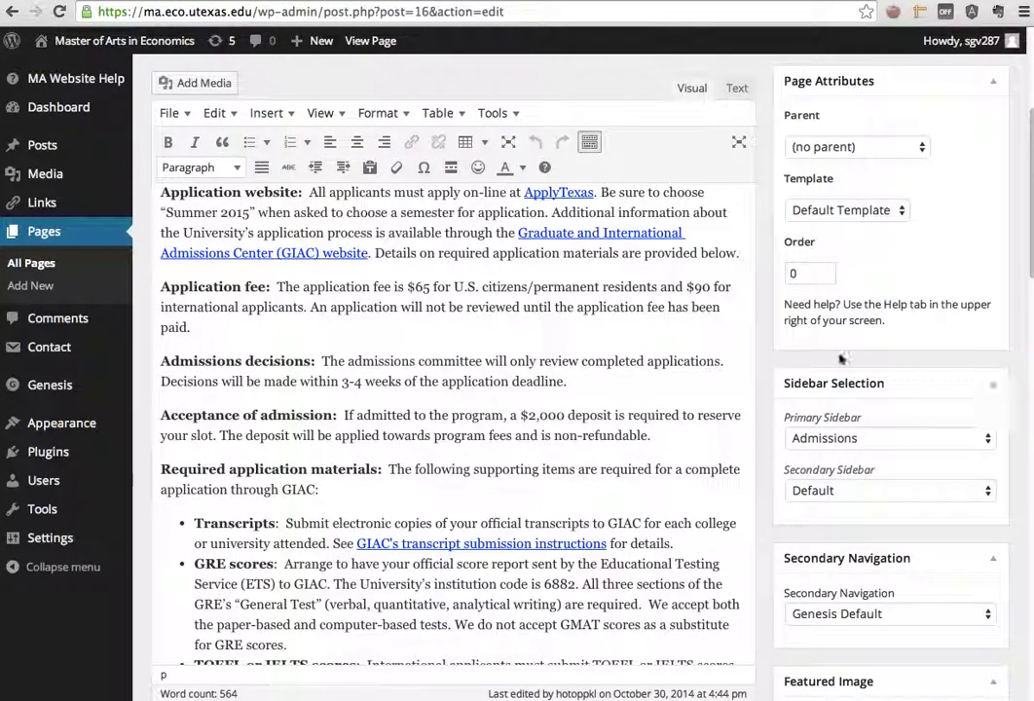
pyautogui.click(831, 441)
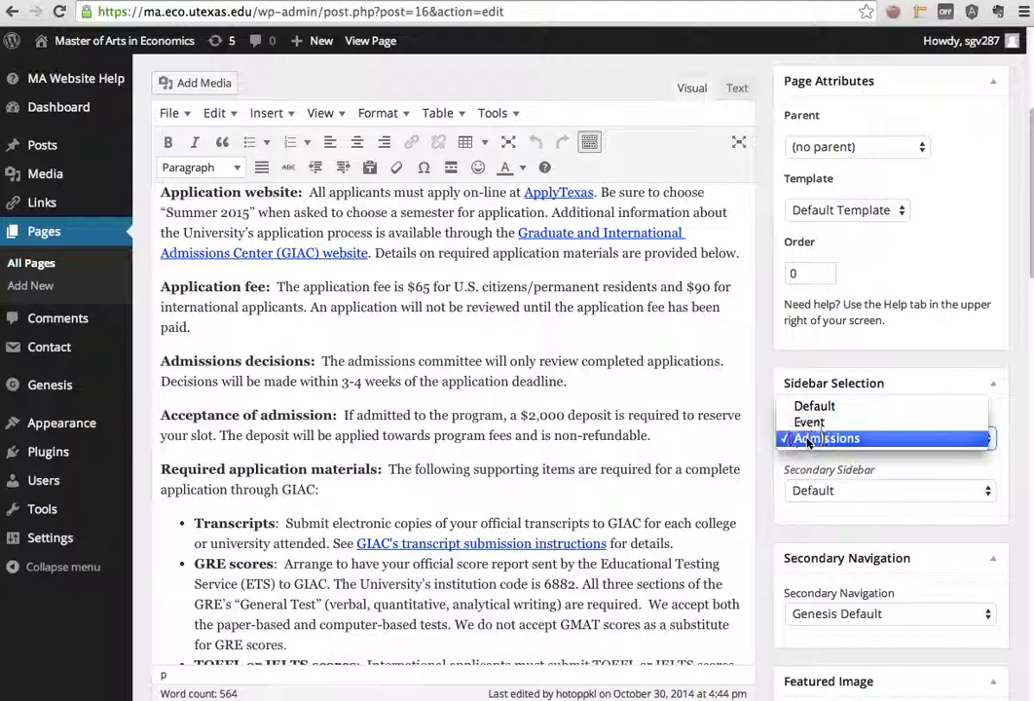
pyautogui.click(772, 385)
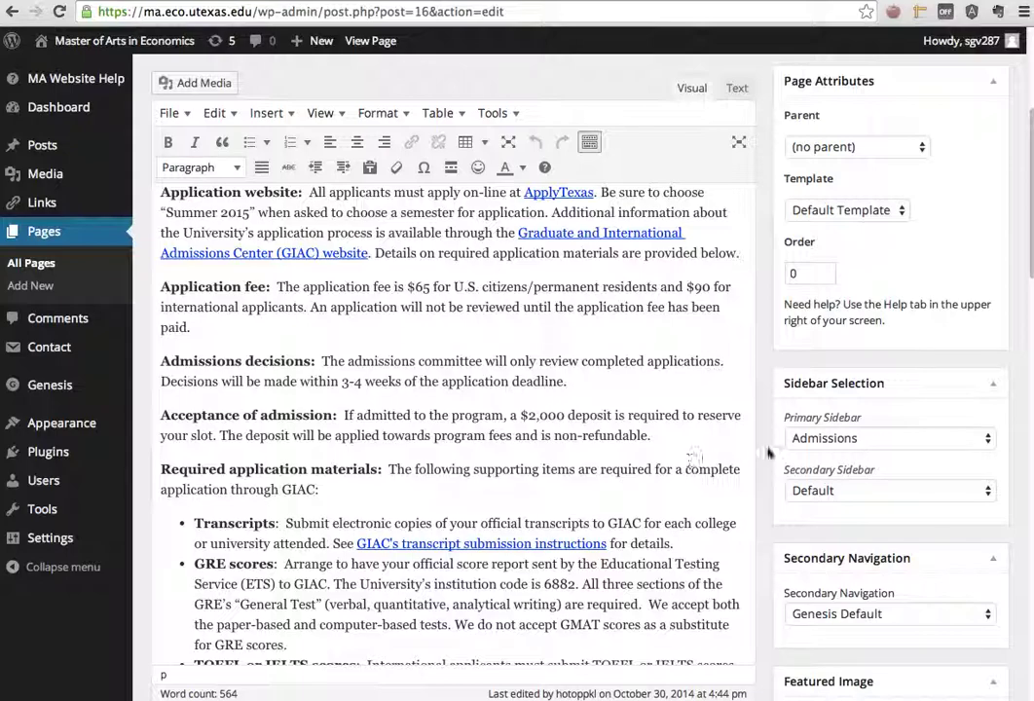
# Add a new page titled "Fred" with the body text "Fred's Text" and save it as a draft.
pyautogui.scroll(5, 382, 344)
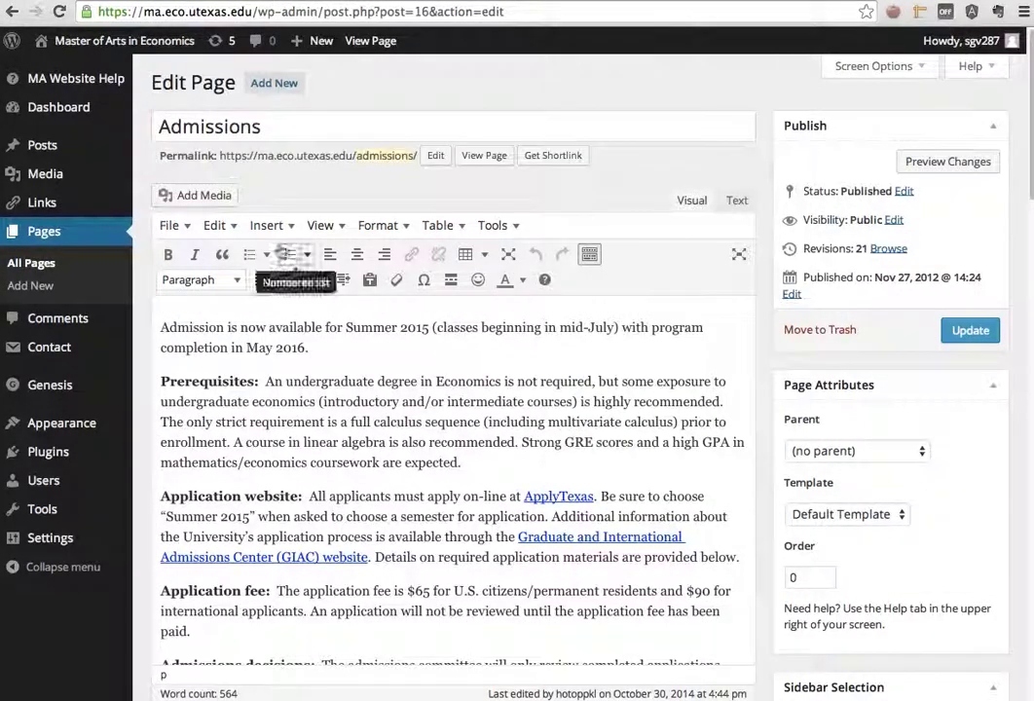
pyautogui.click(252, 88)
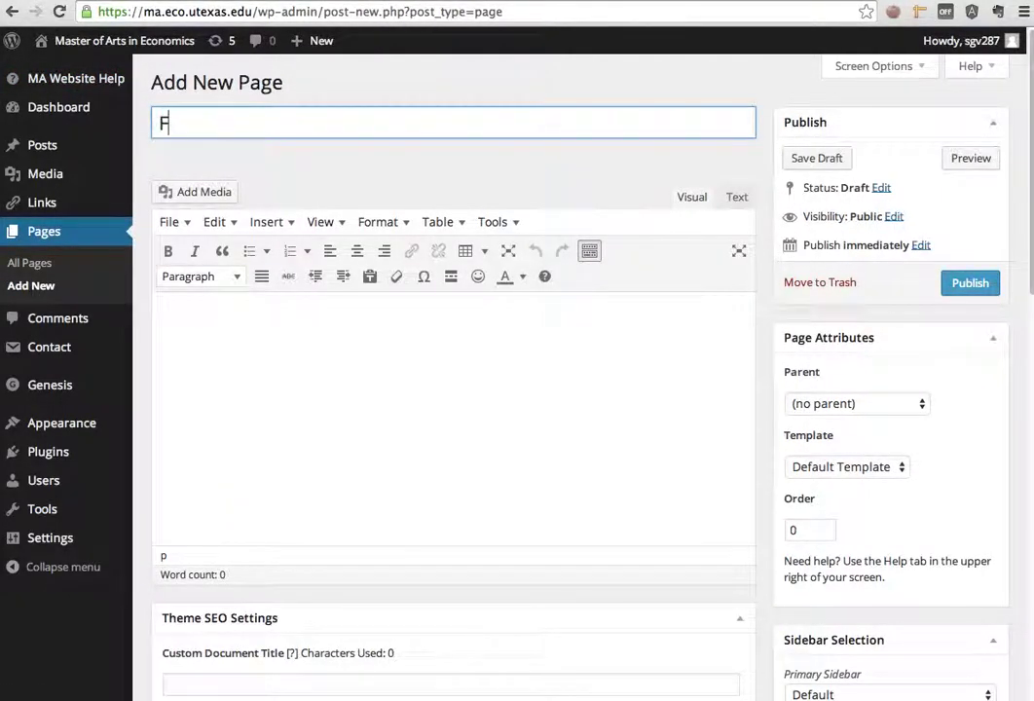
pyautogui.click(360, 336)
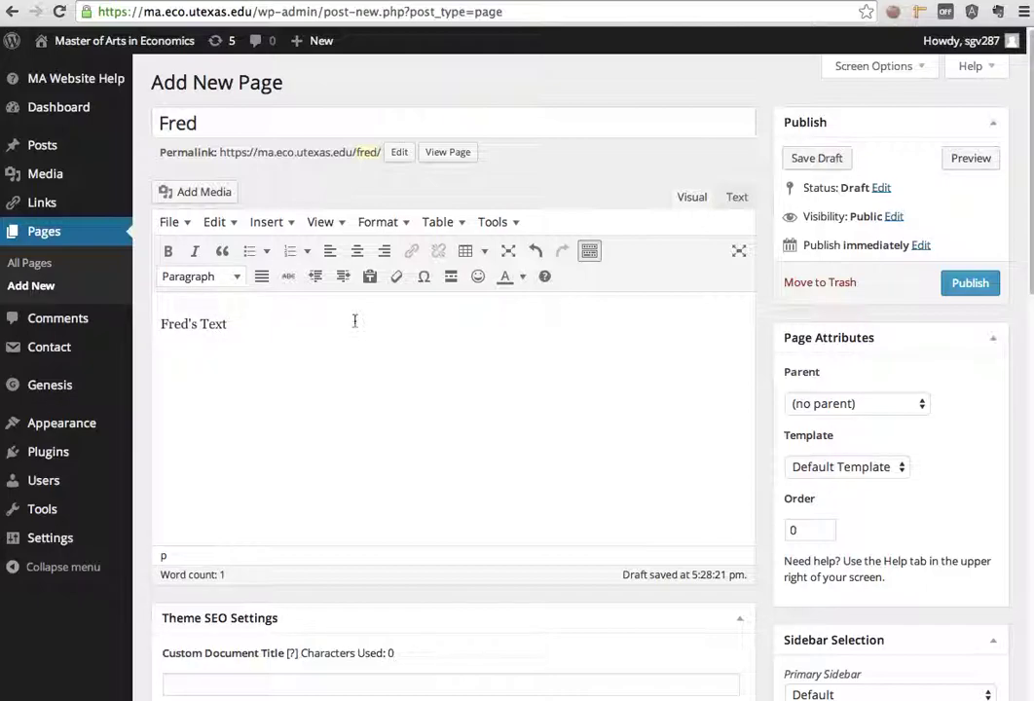
pyautogui.click(825, 162)
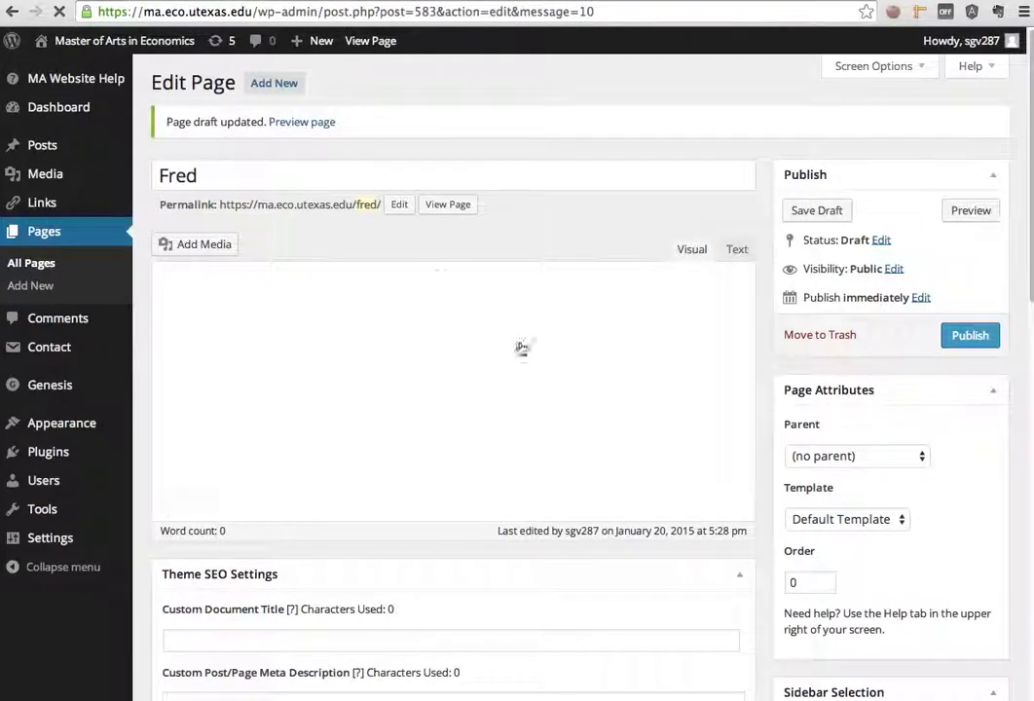
# Check the draft page's Sidebar Selection settings and open the page's preview in a new browser tab.
pyautogui.scroll(-3, 516, 472)
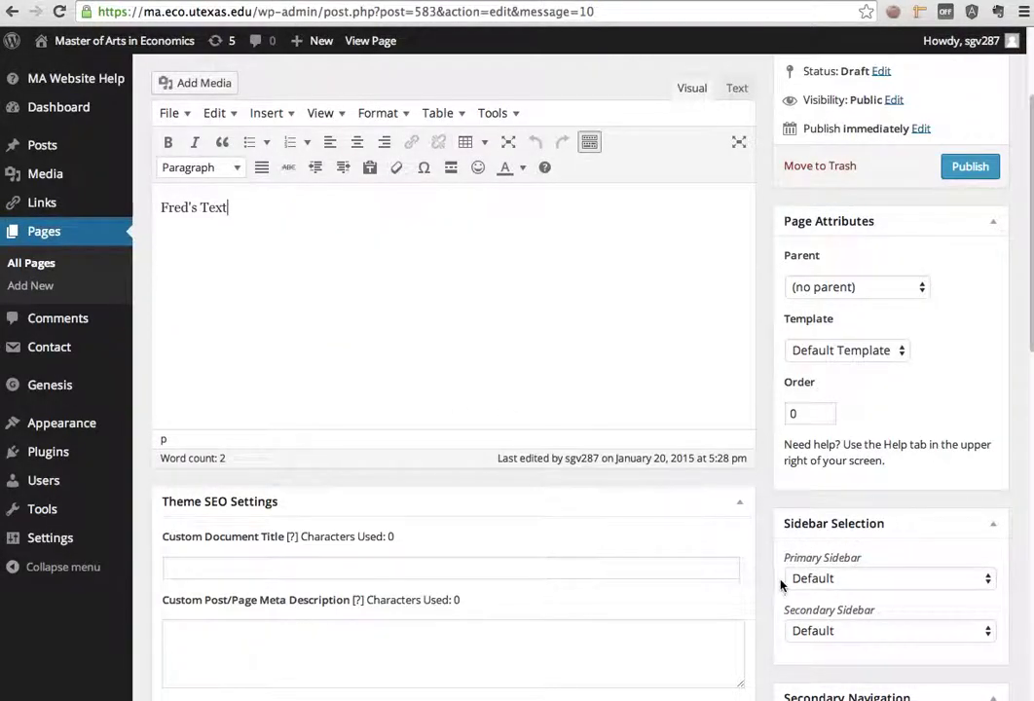
pyautogui.scroll(3, 593, 321)
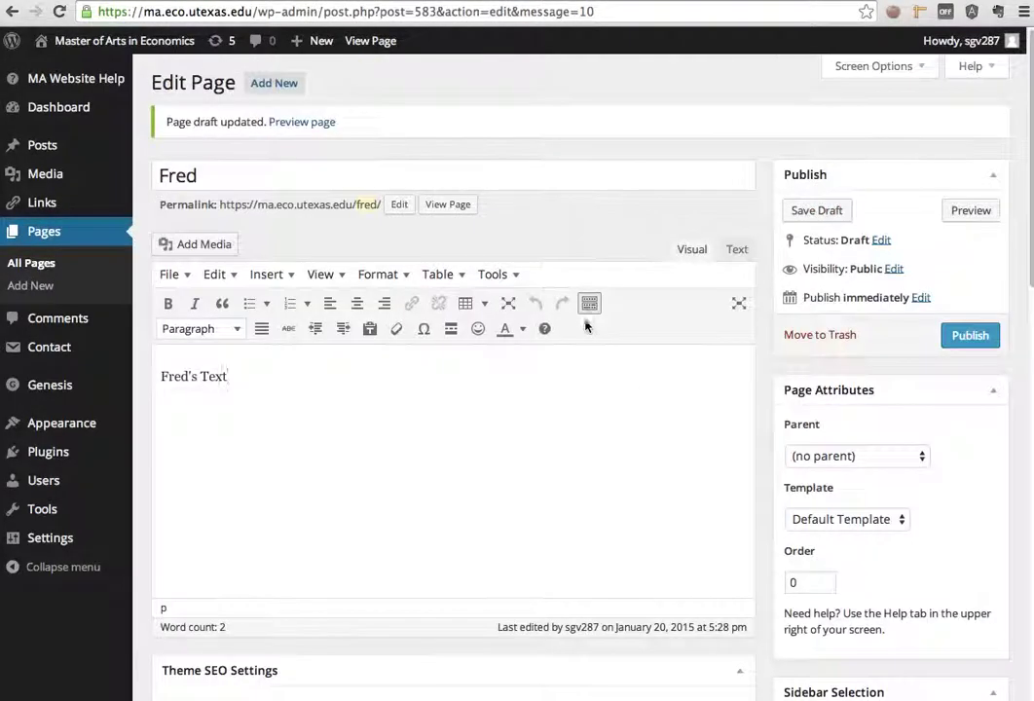
pyautogui.rightClick(319, 125)
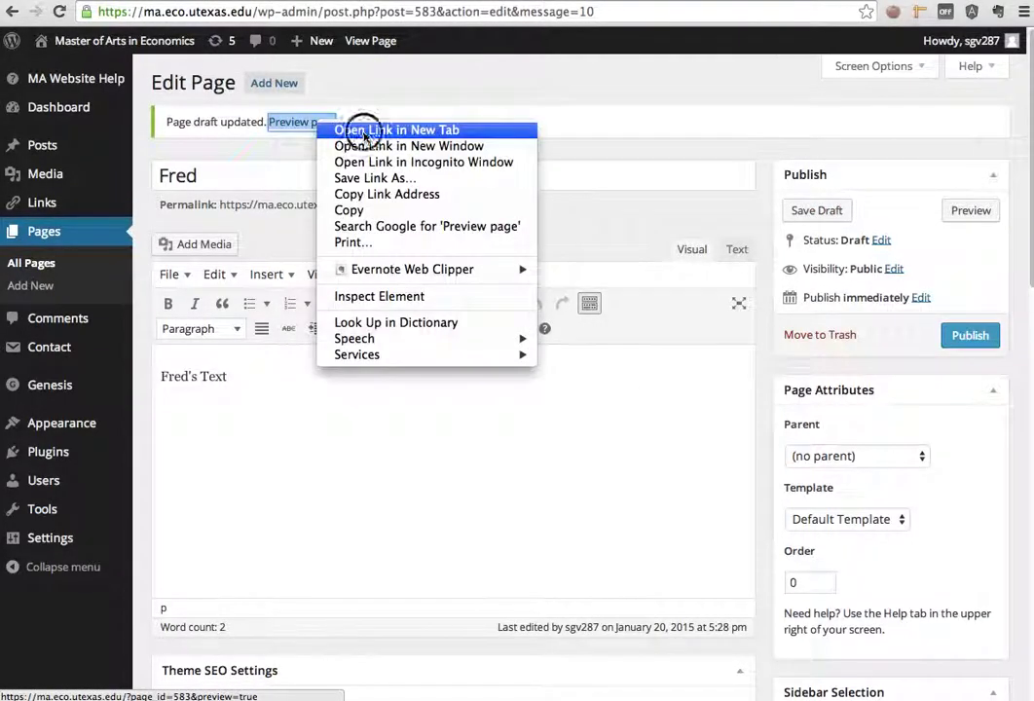
pyautogui.click(325, 131)
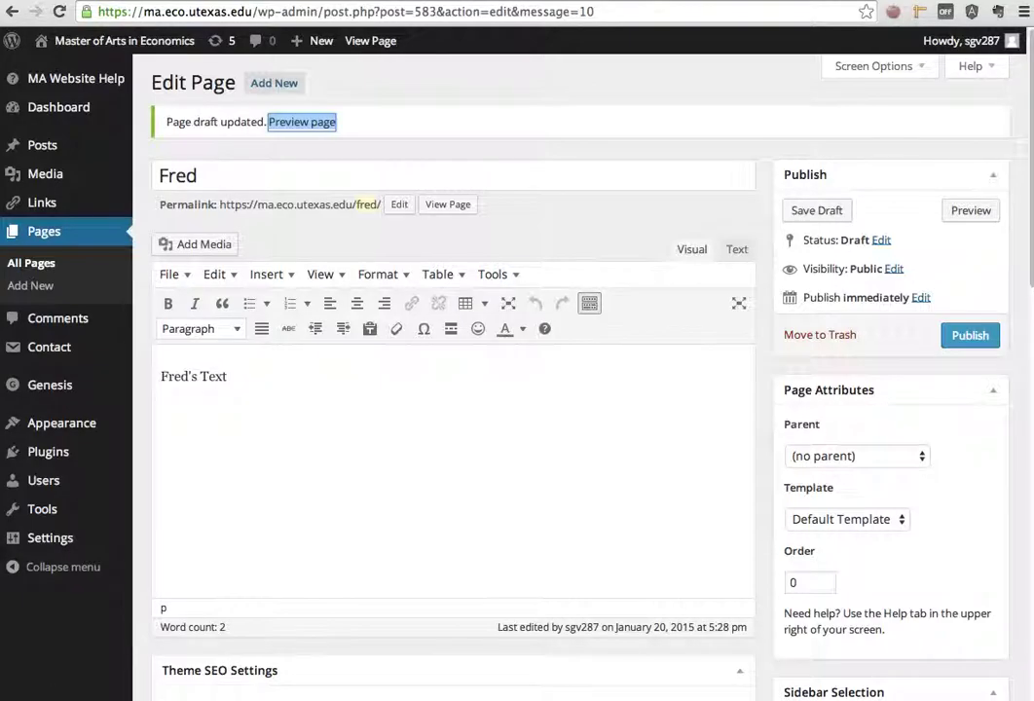
pyautogui.hotkey('ctrl', 'Tab')
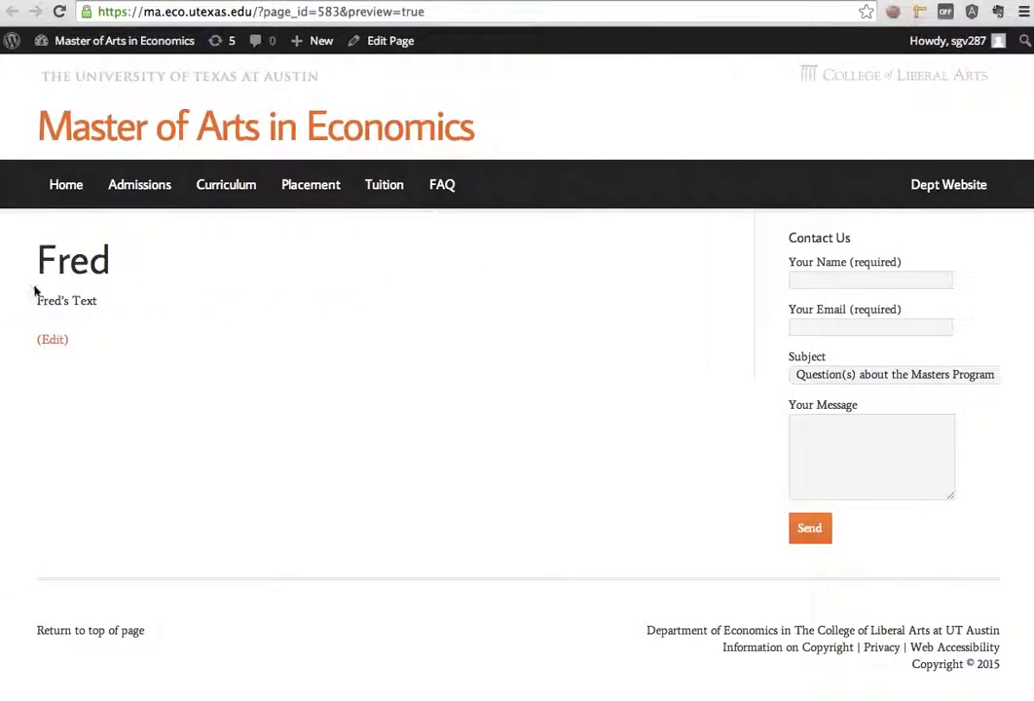
# Examine the Contact Us form in the preview's sidebar and close the preview tab.
pyautogui.moveTo(797, 237); pyautogui.dragTo(843, 532)
pyautogui.click(764, 378)
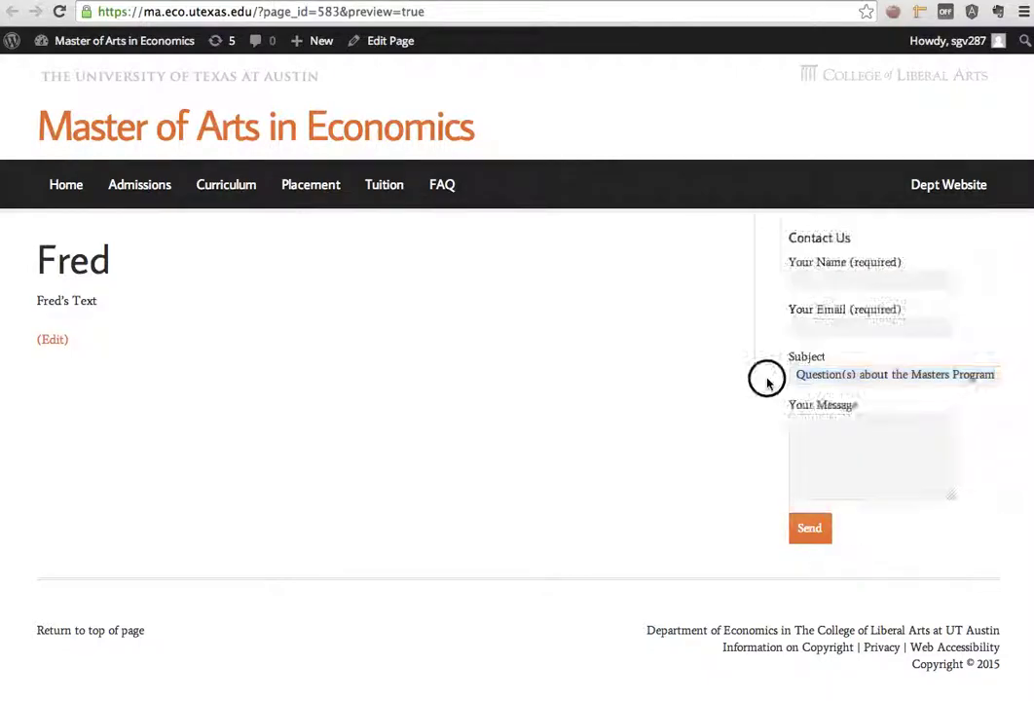
pyautogui.moveTo(787, 238); pyautogui.dragTo(792, 453)
pyautogui.click(361, 324)
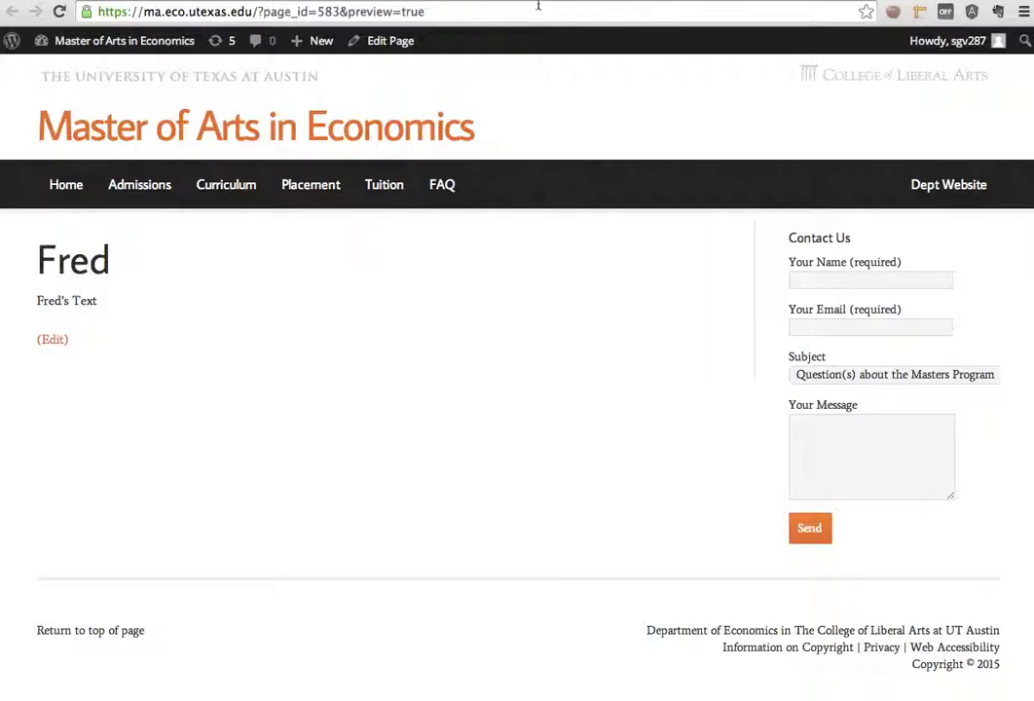
pyautogui.hotkey('ctrl', 'w')
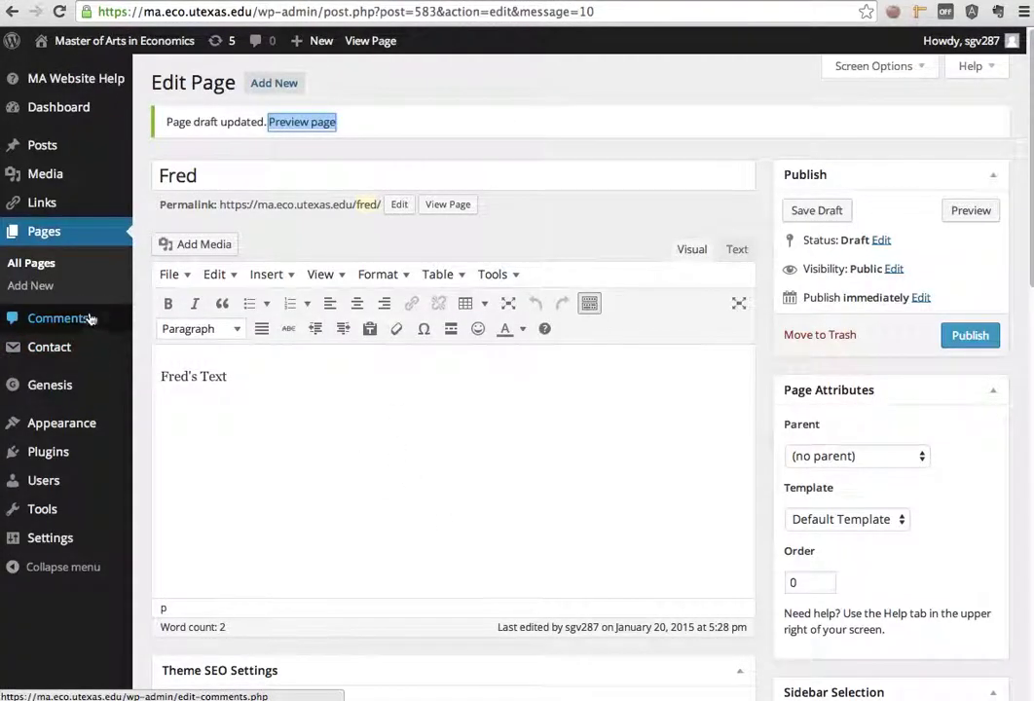
# Open the Genesis Simple Sidebars settings and show the complete list of current sidebars.
pyautogui.moveTo(86, 397)
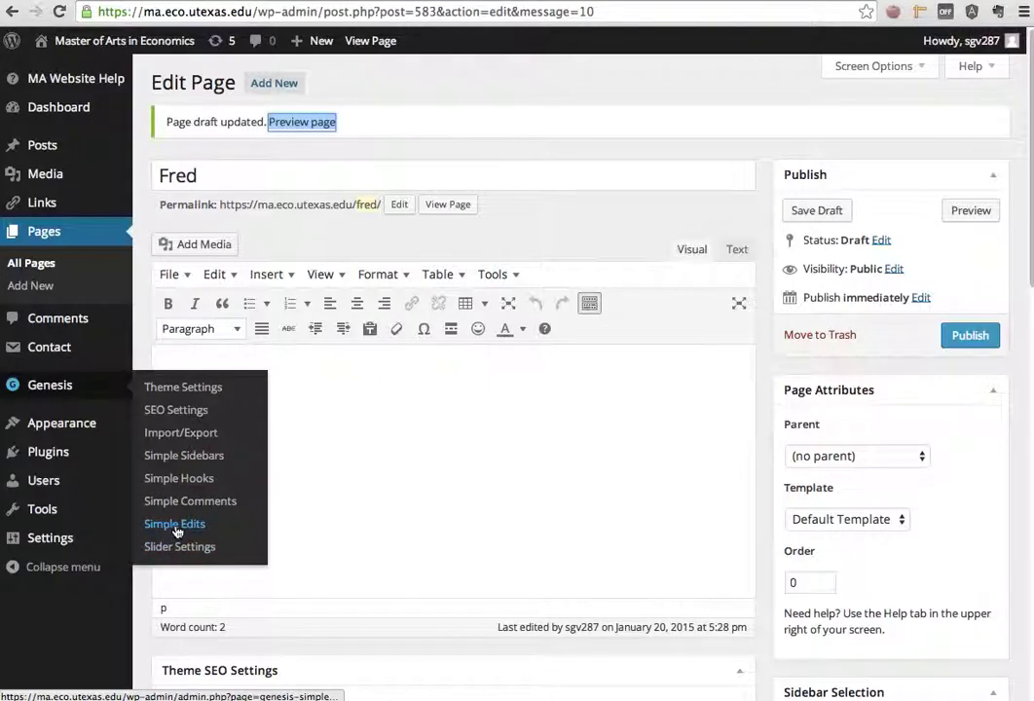
pyautogui.click(195, 458)
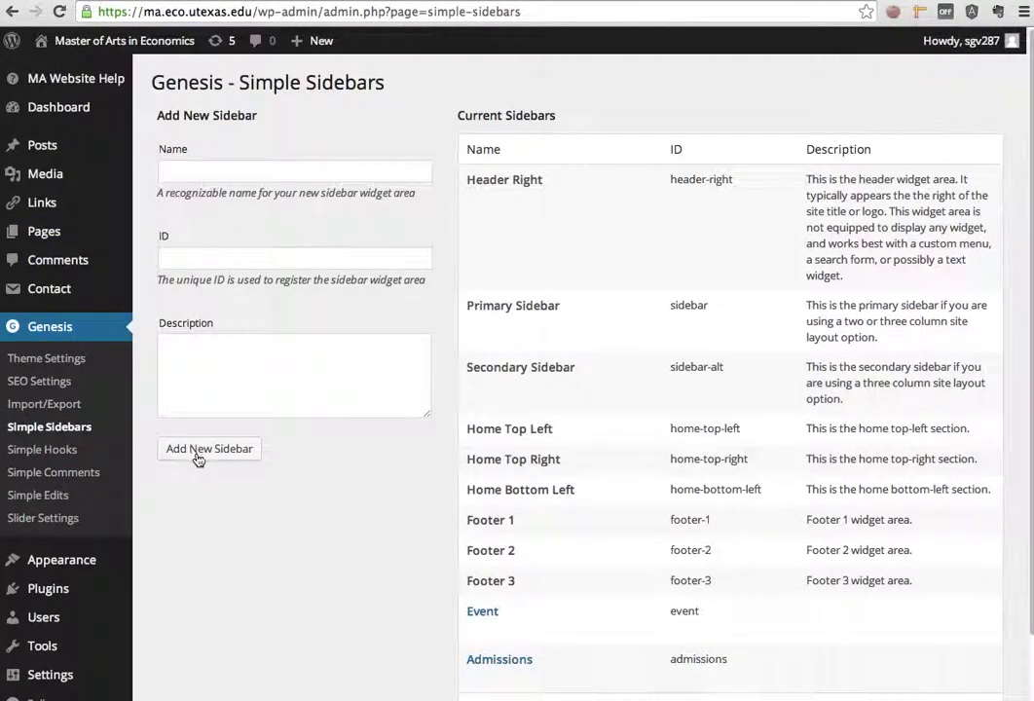
pyautogui.scroll(-1, 302, 568)
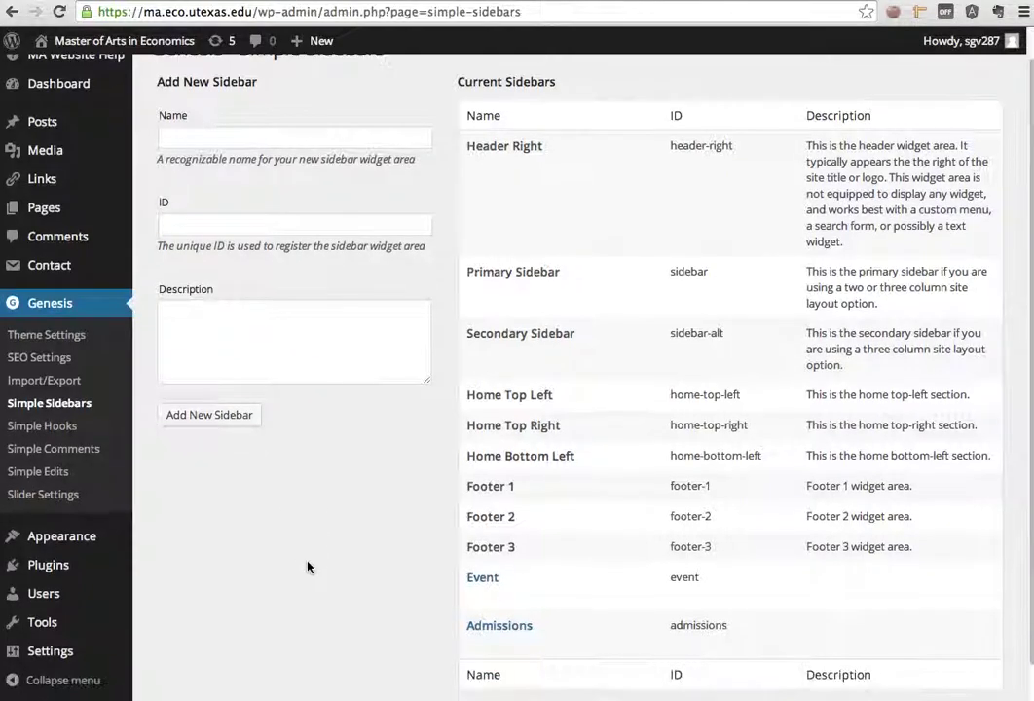
pyautogui.scroll(-1, 344, 512)
# Examine the built-in sidebars and the edit and delete options of the Event and Admissions sidebars.
pyautogui.moveTo(481, 105); pyautogui.dragTo(538, 517)
pyautogui.doubleClick(534, 537)
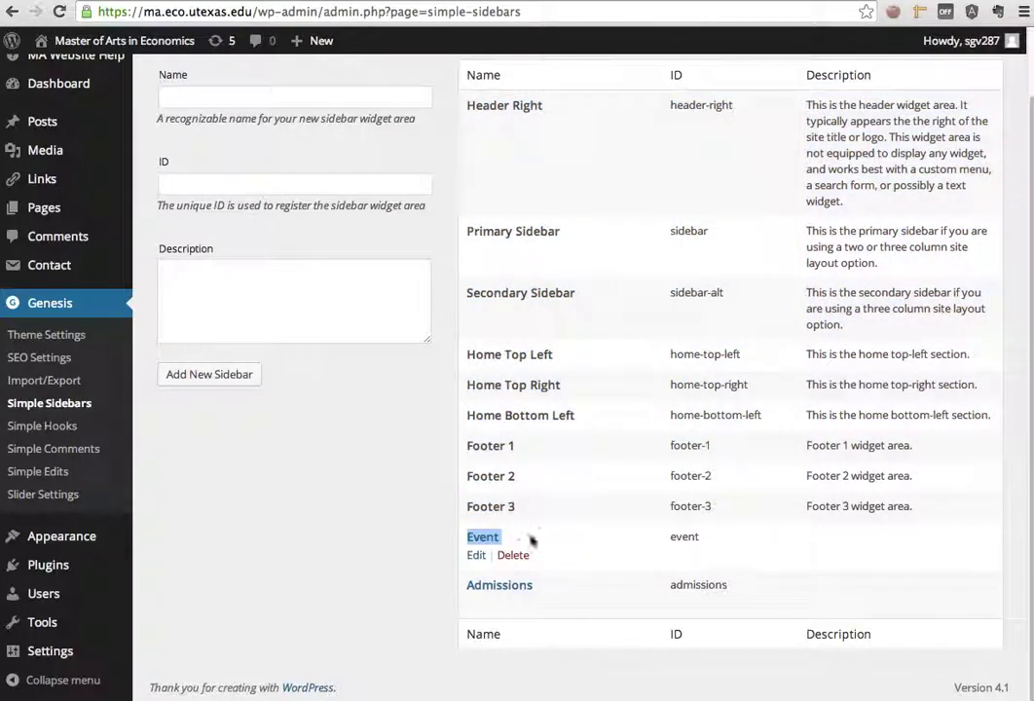
pyautogui.moveTo(475, 600)
pyautogui.moveTo(477, 570)
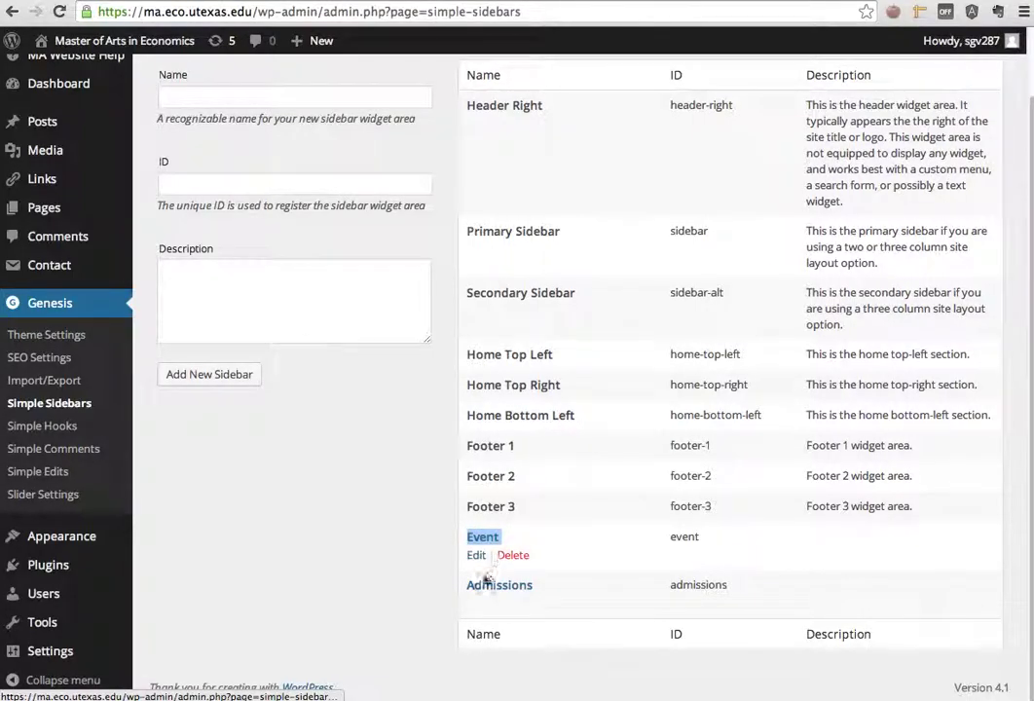
pyautogui.click(360, 509)
pyautogui.moveTo(480, 582)
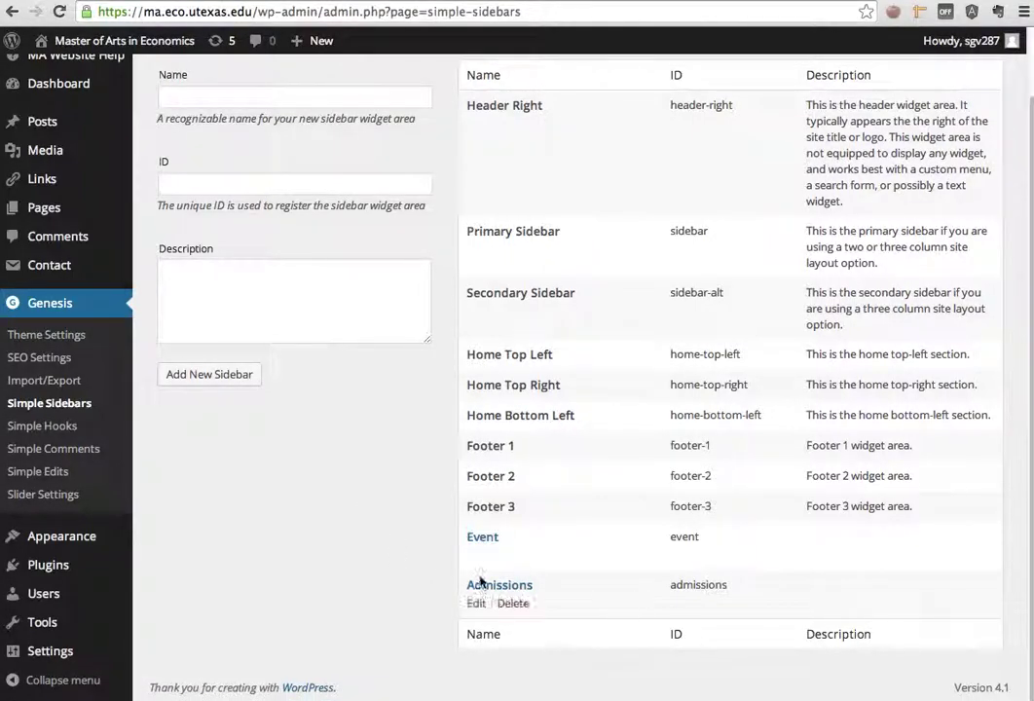
# Enter "Fred's Sidebar" as the new sidebar's name and "fred" as its ID.
pyautogui.scroll(1, 387, 514)
pyautogui.click(255, 170)
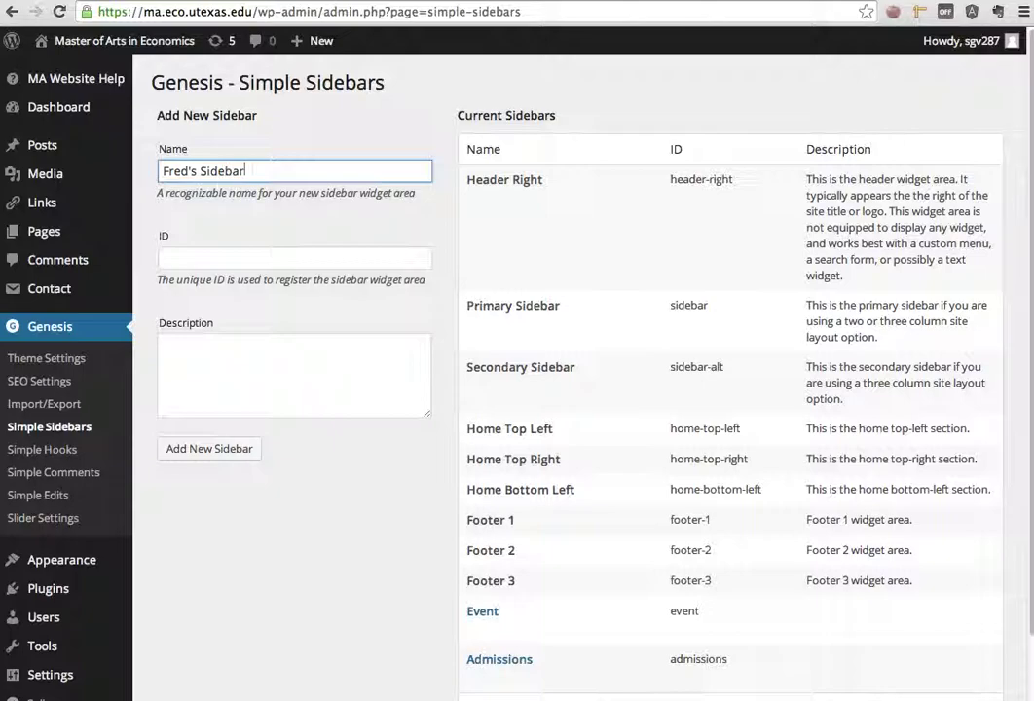
pyautogui.press('Tab')
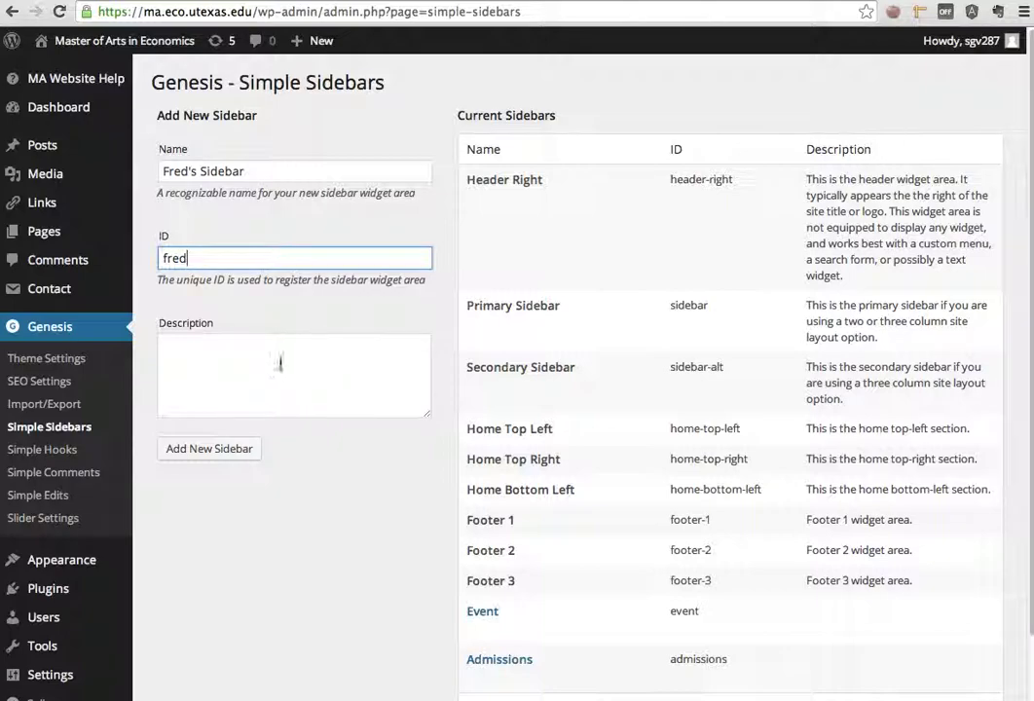
# Review the IDs of the existing sidebars for comparison with the new sidebar's ID.
pyautogui.scroll(-1, 282, 362)
pyautogui.moveTo(668, 145); pyautogui.dragTo(699, 626)
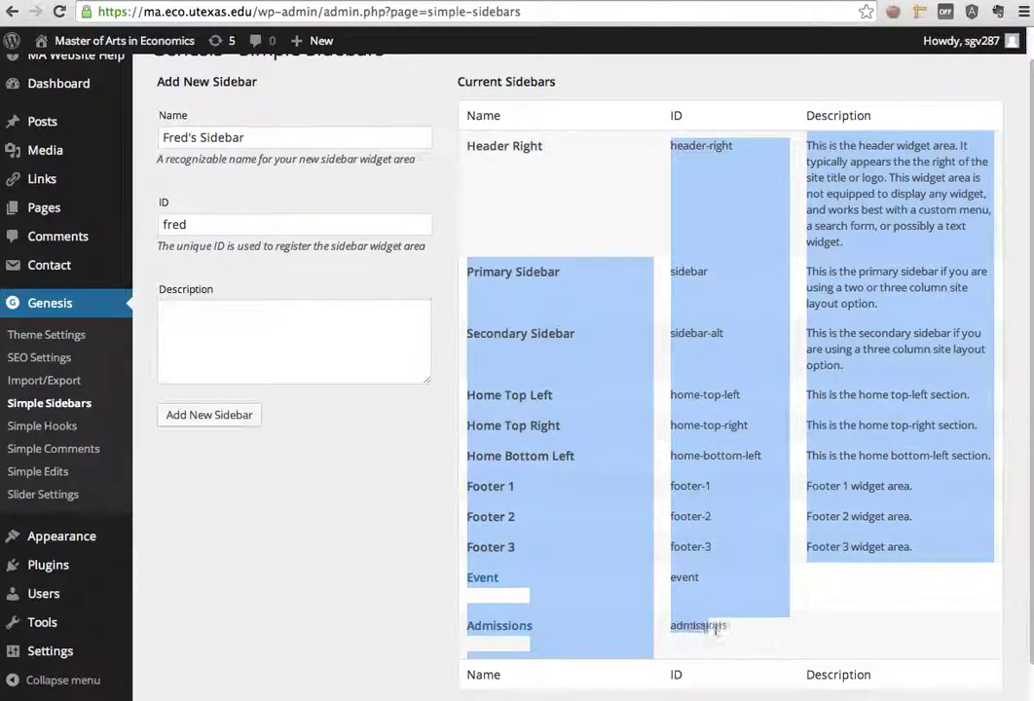
pyautogui.click(699, 626)
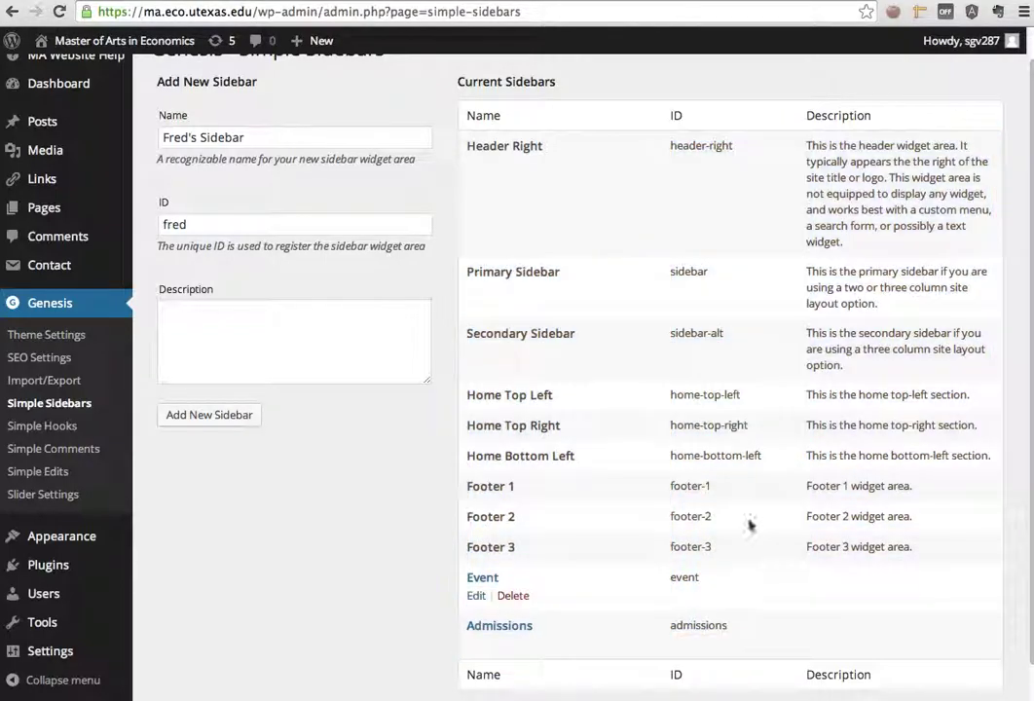
pyautogui.tripleClick(675, 115)
# Leave the description empty and add the new sidebar to the site.
pyautogui.click(246, 346)
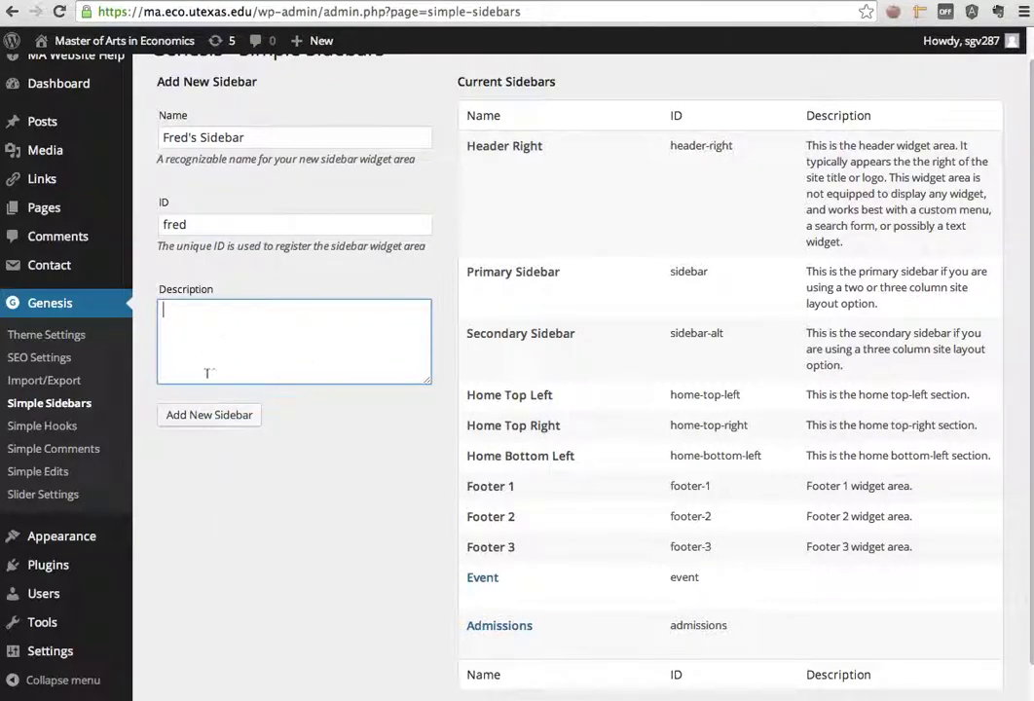
pyautogui.scroll(-1, 900, 561)
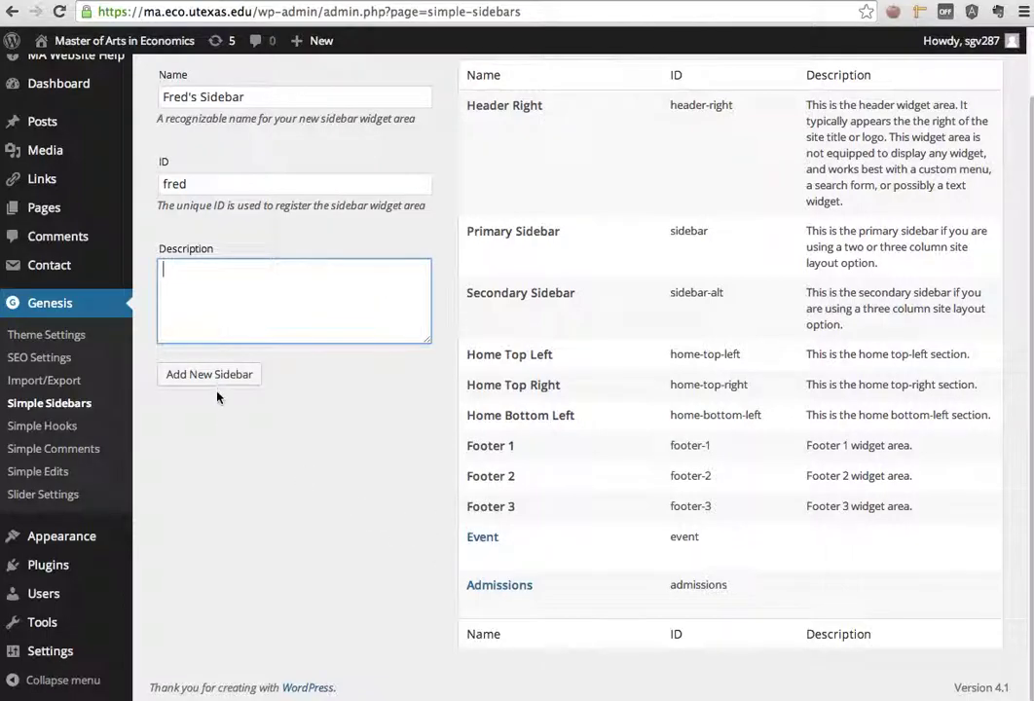
pyautogui.scroll(2, 220, 384)
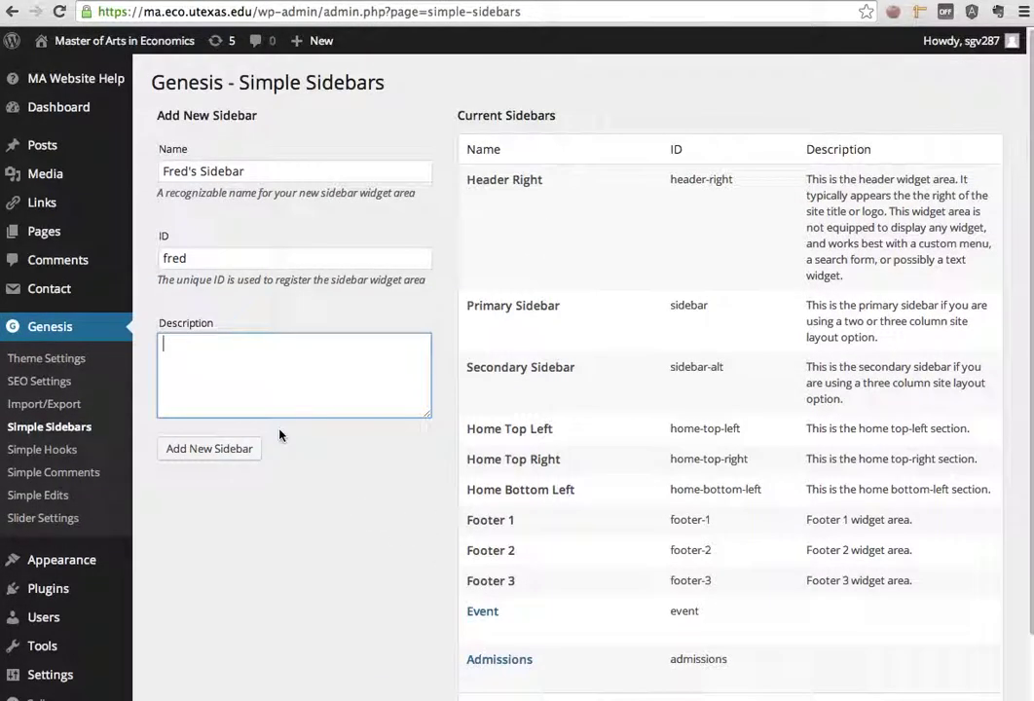
pyautogui.click(227, 456)
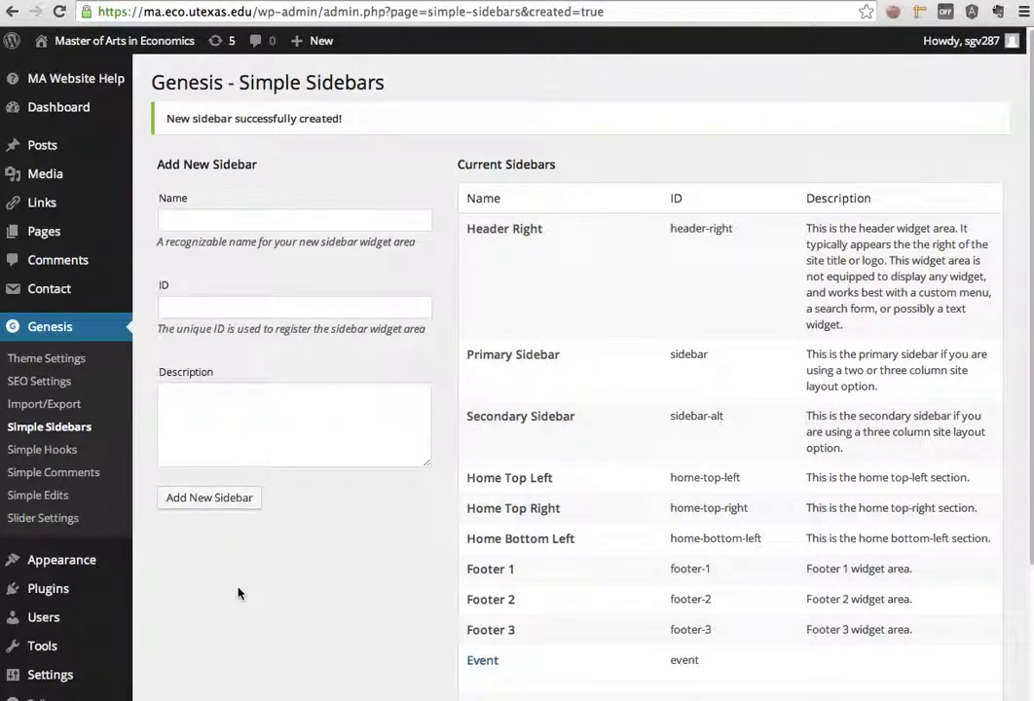
# Open the Widgets management page and expand the Fred's Sidebar widget area.
pyautogui.scroll(-1, 260, 574)
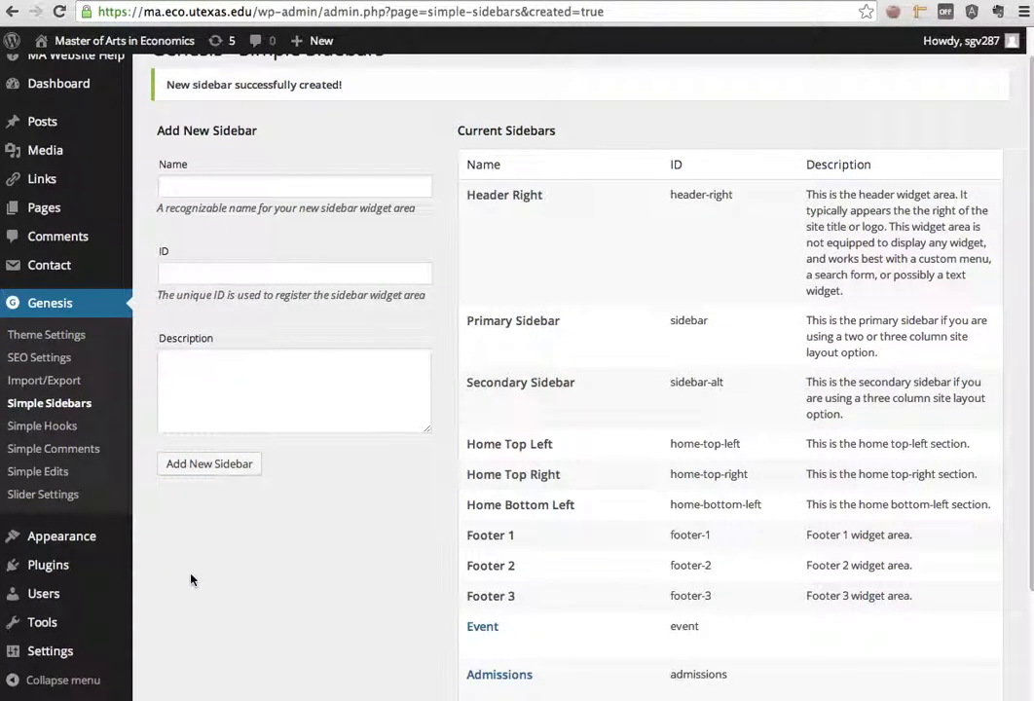
pyautogui.moveTo(85, 527)
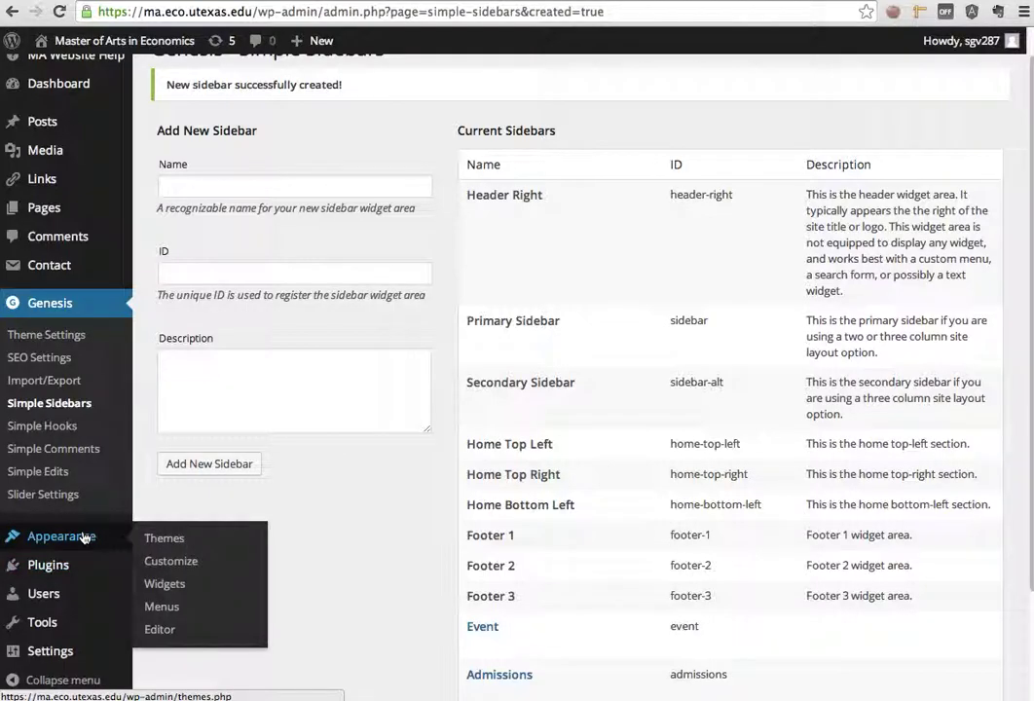
pyautogui.click(167, 590)
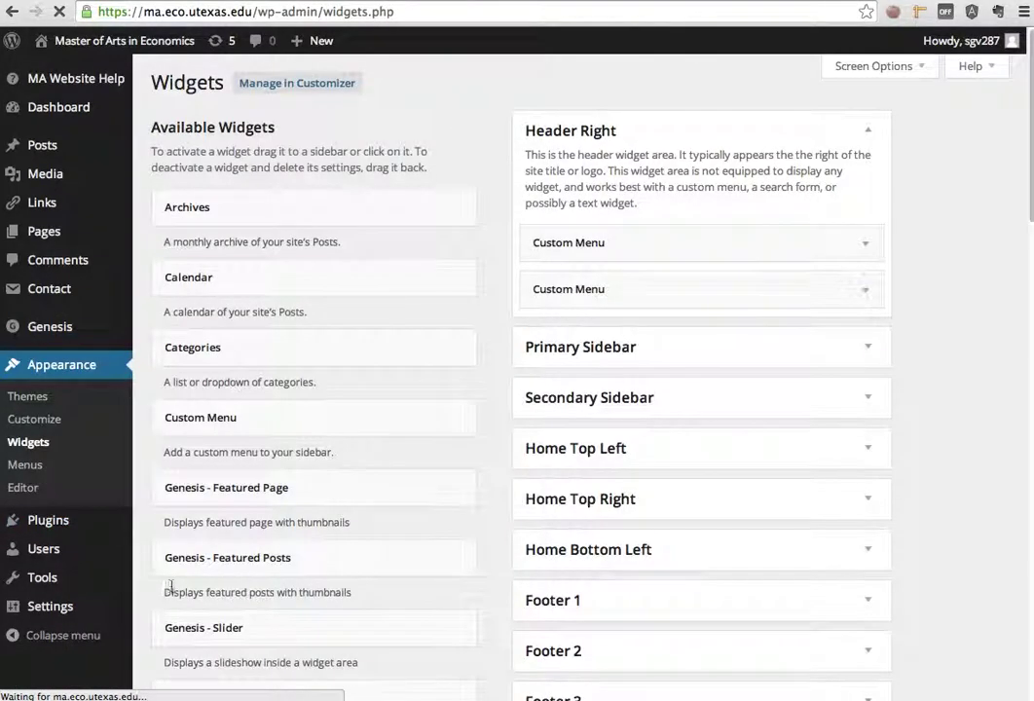
pyautogui.scroll(-4, 650, 612)
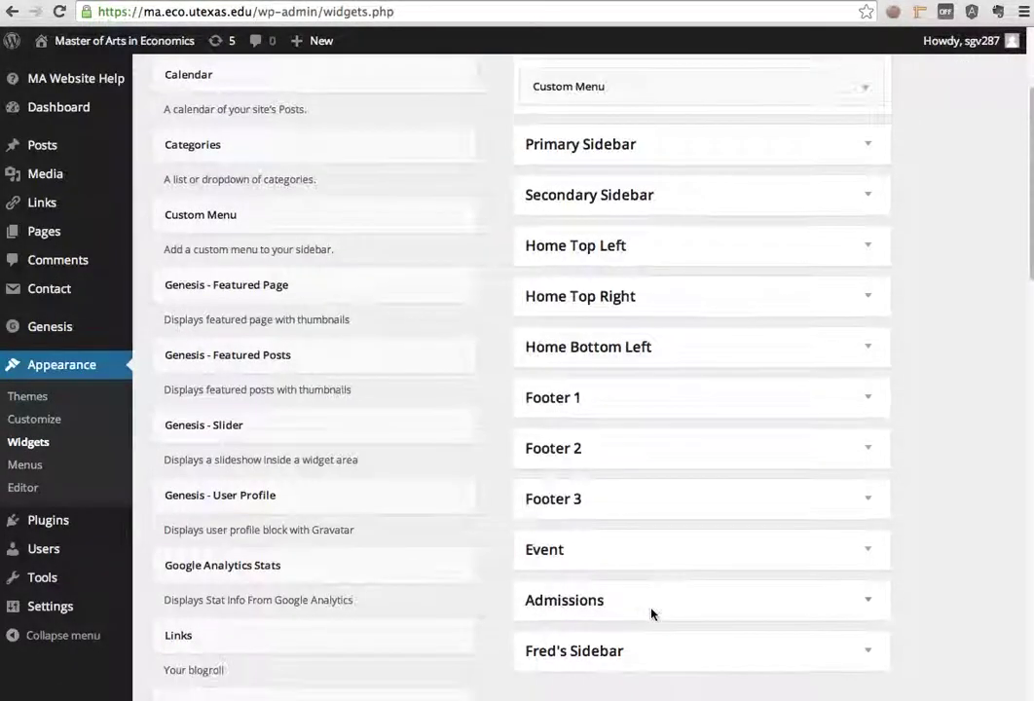
pyautogui.scroll(-1, 652, 611)
pyautogui.click(870, 620)
# Add a Visual Editor widget to the Fred's Sidebar widget area.
pyautogui.scroll(-4, 886, 614)
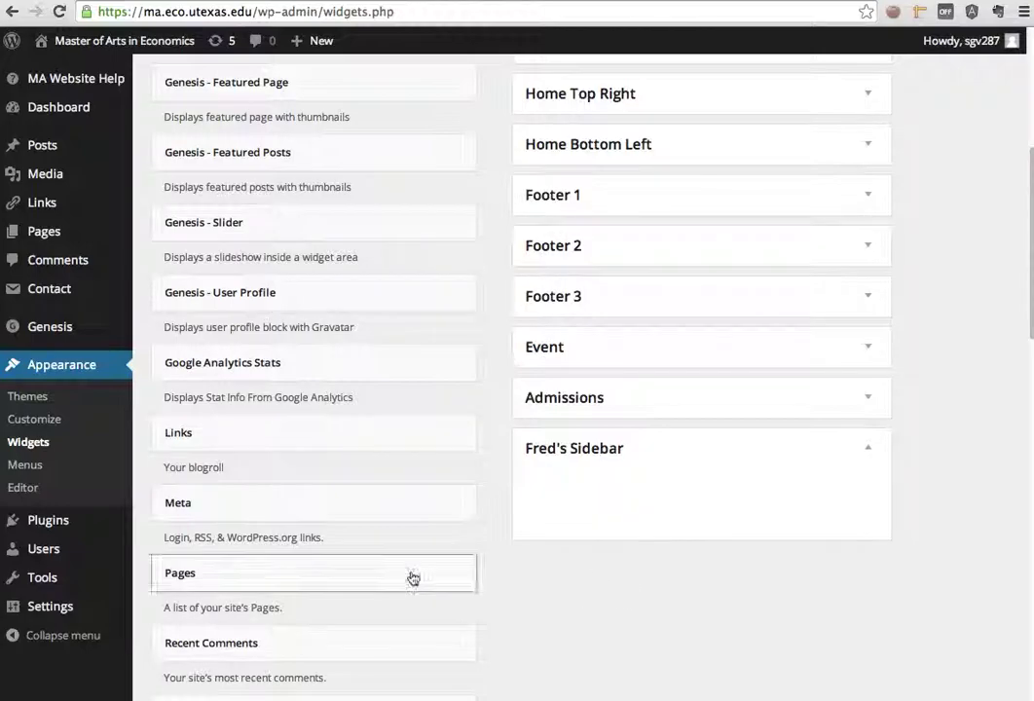
pyautogui.scroll(-4, 411, 577)
pyautogui.scroll(-6, 412, 575)
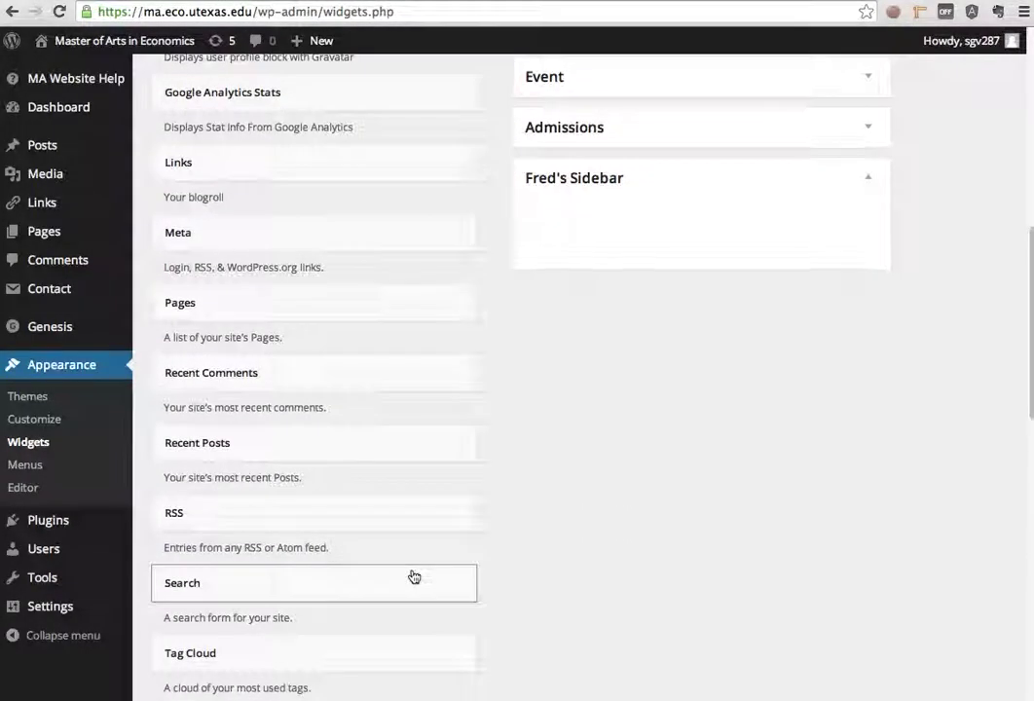
pyautogui.moveTo(406, 625); pyautogui.dragTo(794, 60)
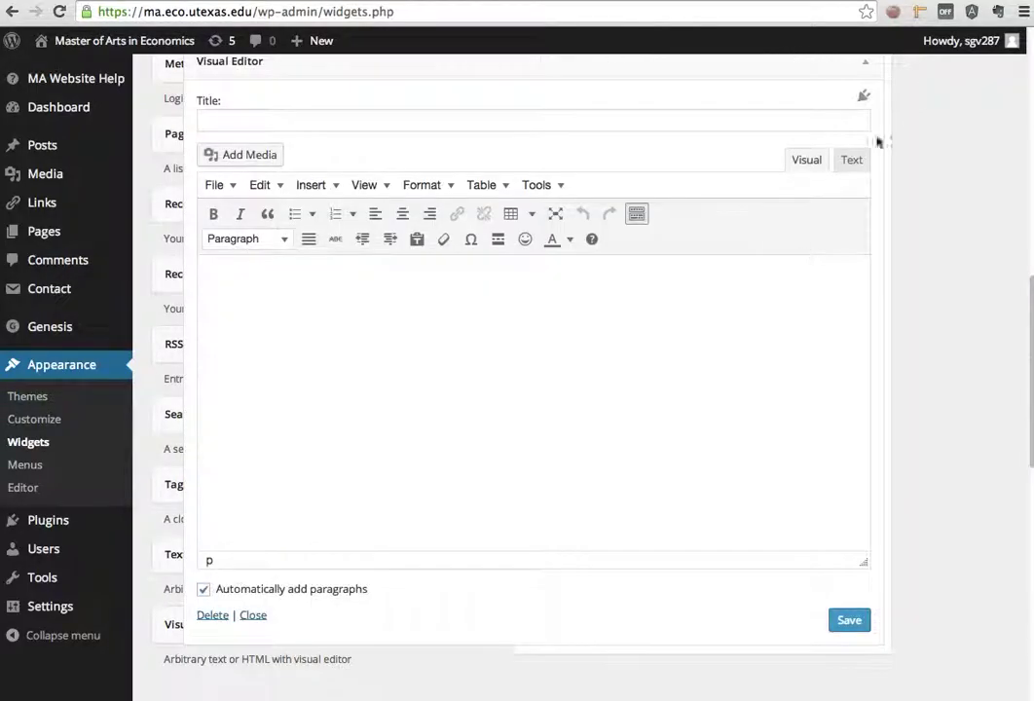
# Title the Visual Editor widget "Fred's Widget" and enter "Fred's sidebar text" as its content.
pyautogui.scroll(4, 744, 221)
pyautogui.click(441, 290)
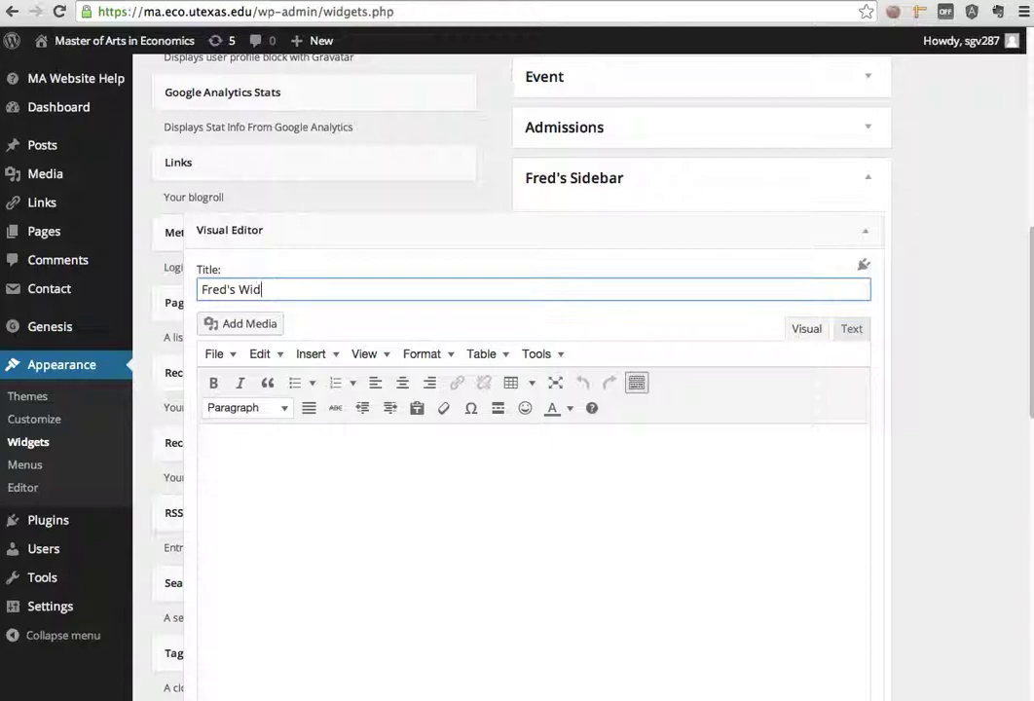
pyautogui.press('Tab')
pyautogui.press('Tab')
pyautogui.press('Tab')
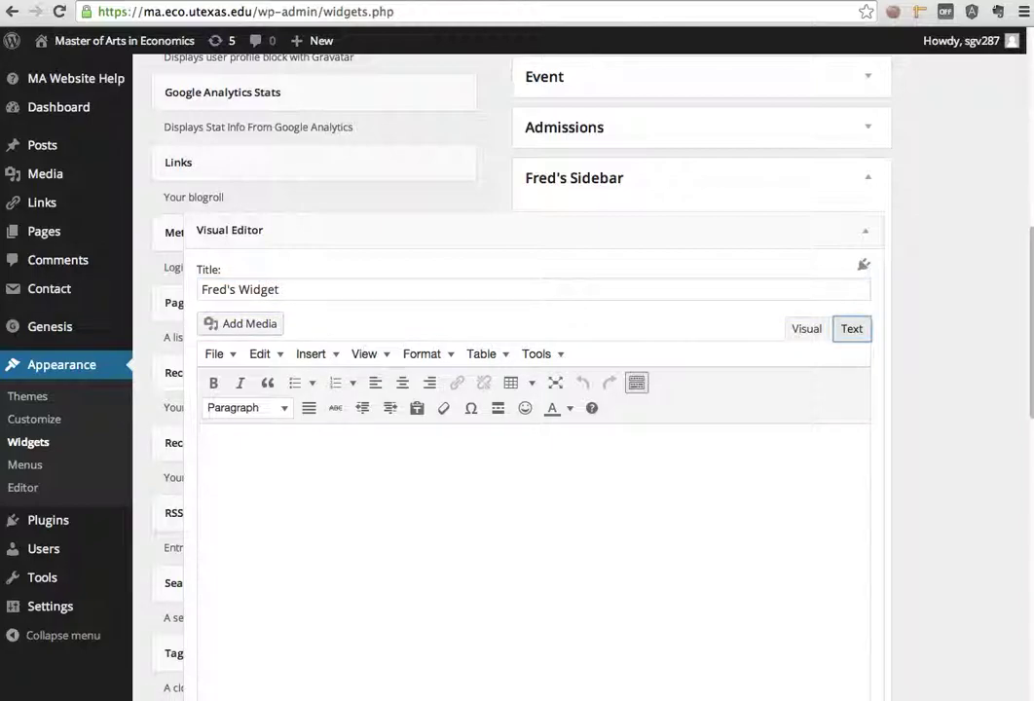
pyautogui.click(489, 542)
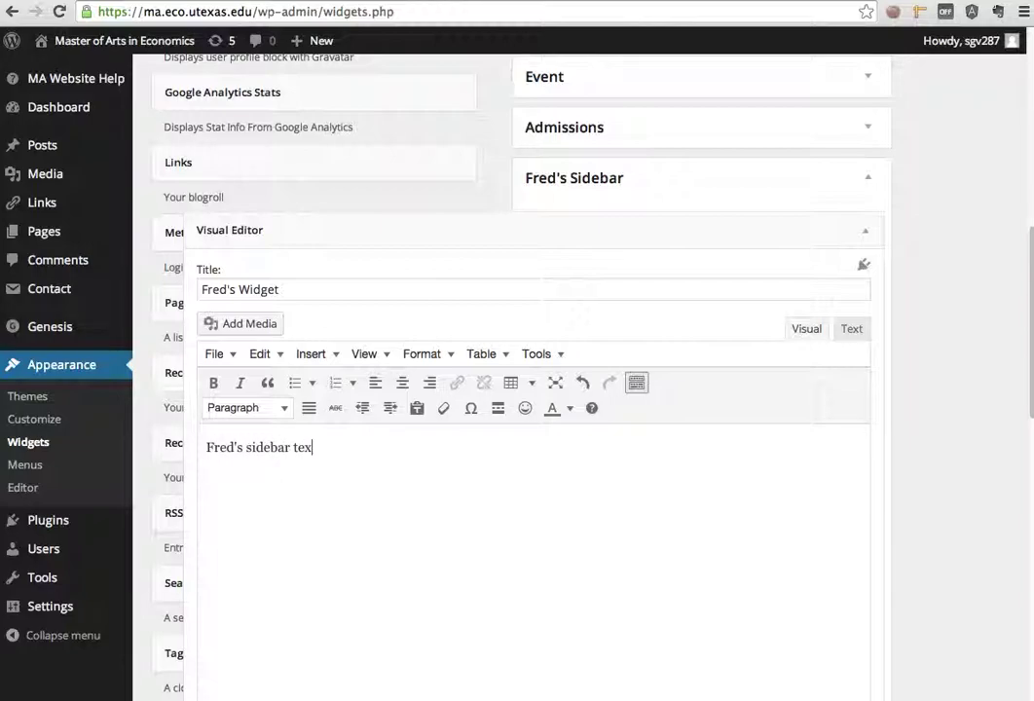
# Save the Visual Editor widget in Fred's Sidebar and collapse its settings.
pyautogui.scroll(-4, 762, 349)
pyautogui.click(847, 586)
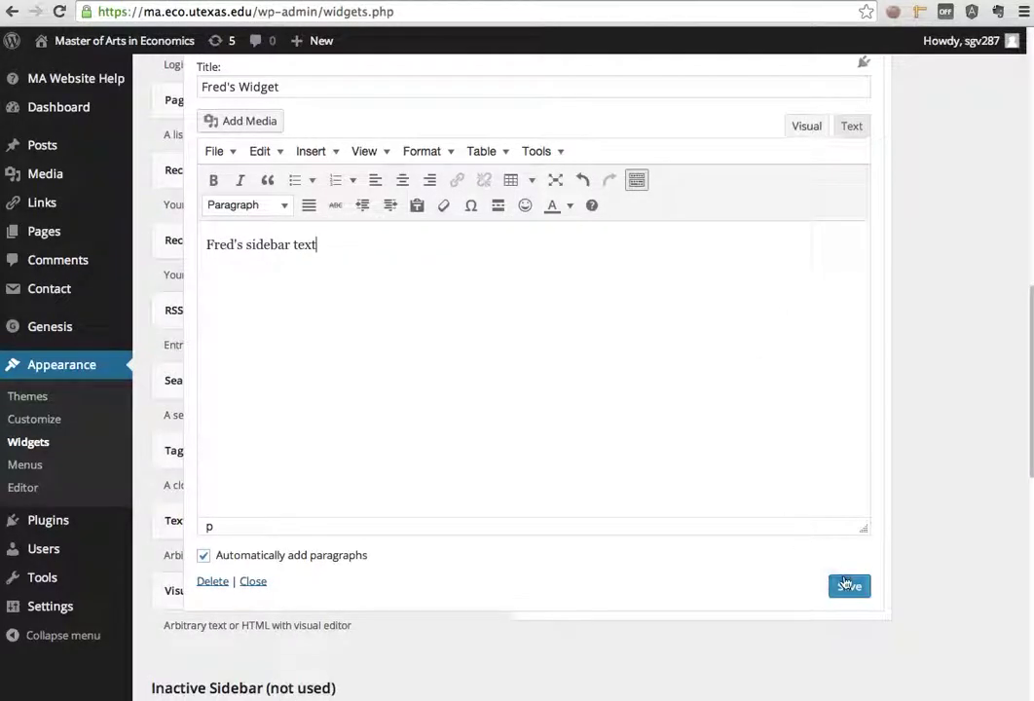
pyautogui.click(255, 582)
# Reload the Fred page preview to check which sidebar it displays.
pyautogui.scroll(5, 817, 275)
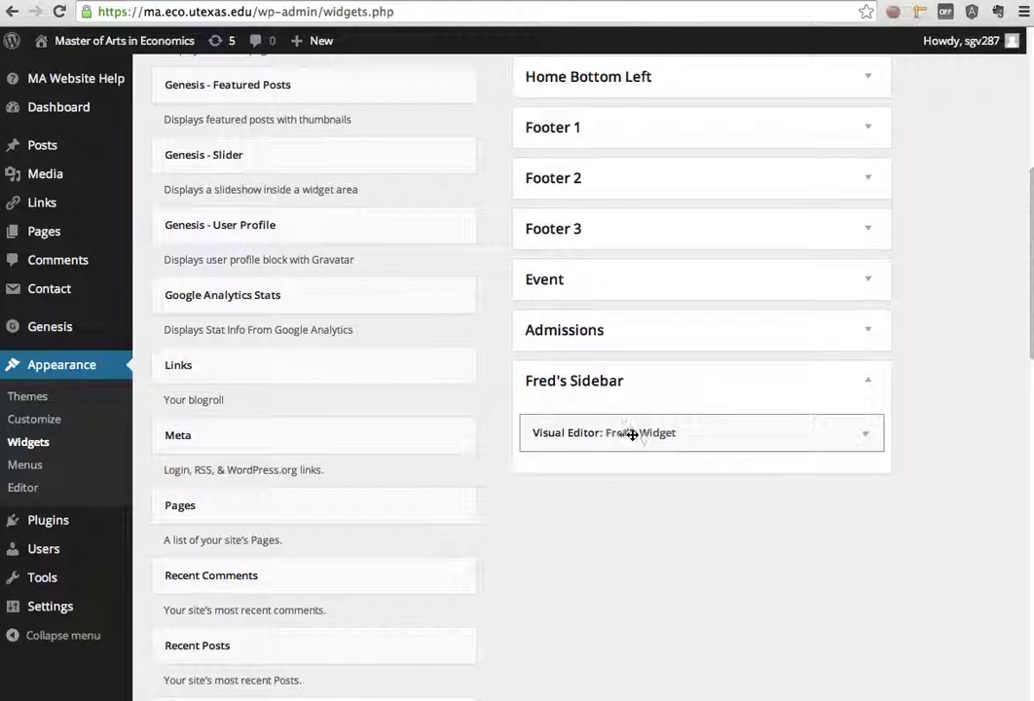
pyautogui.scroll(5, 766, 503)
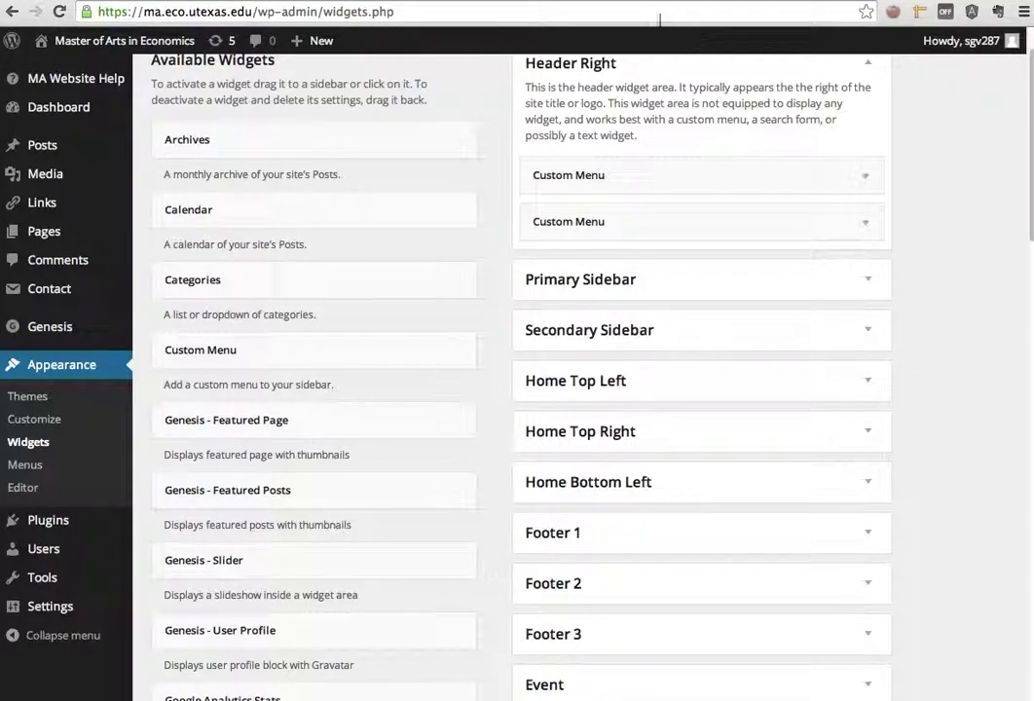
pyautogui.click(545, 3)
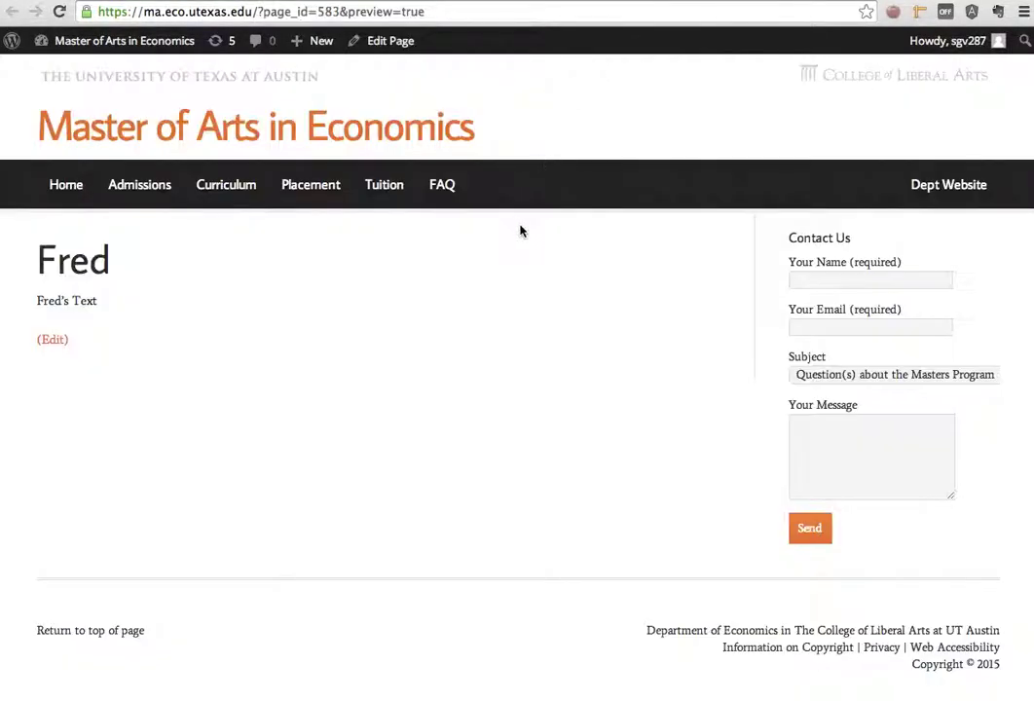
pyautogui.press('super+r')
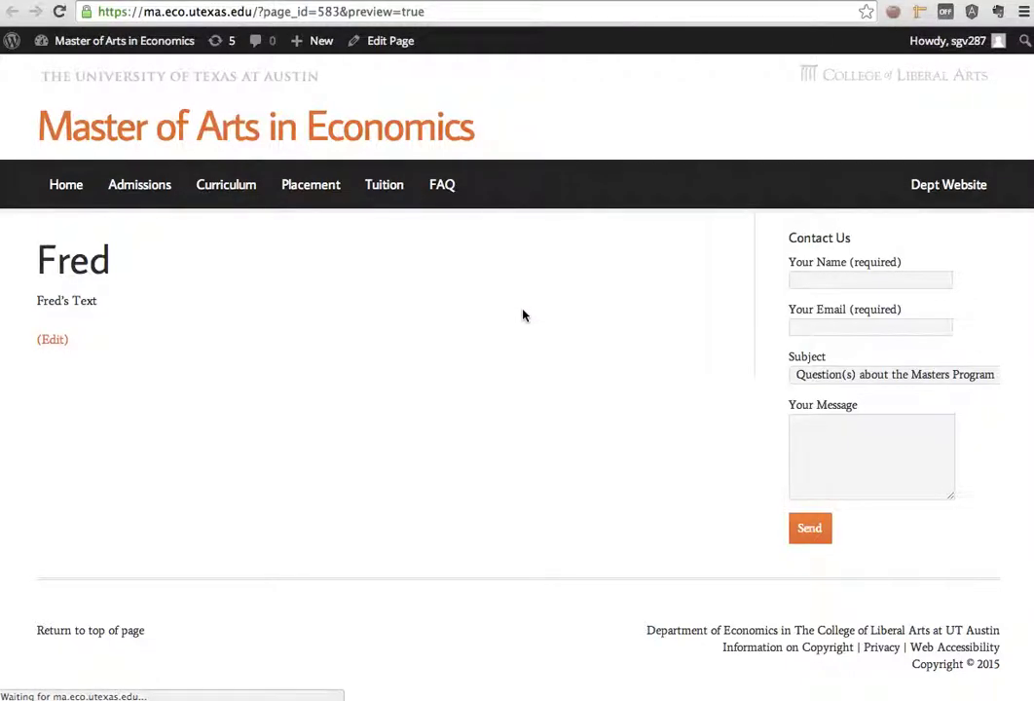
pyautogui.press('super+r')
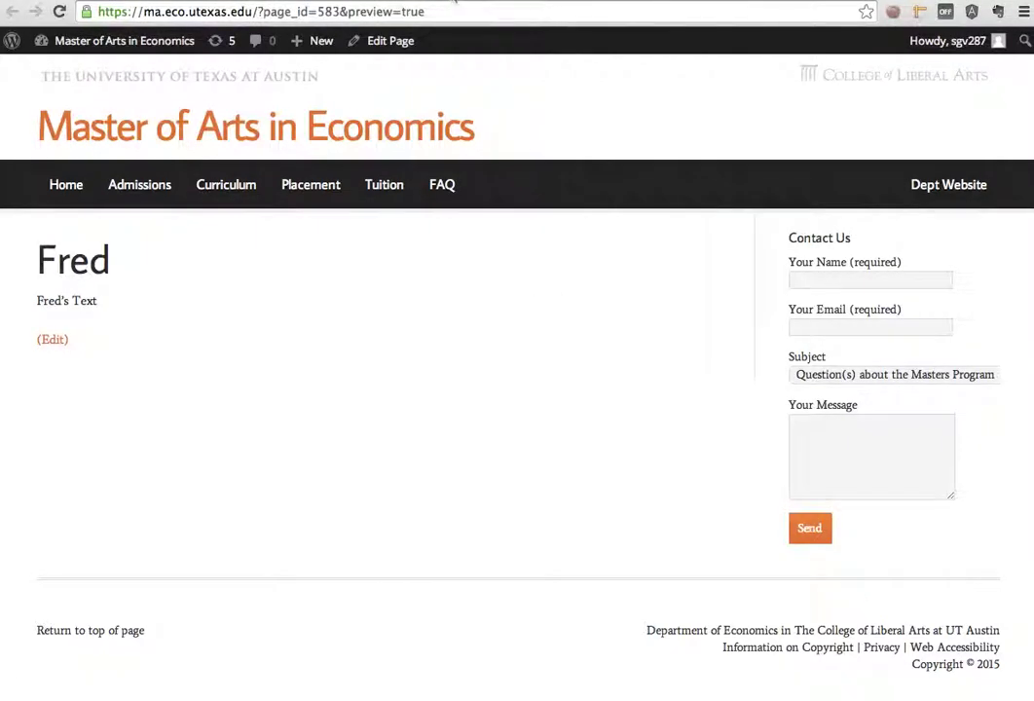
# Return to the WordPress admin and open the draft page Fred for editing from the Pages list.
pyautogui.hotkey('ctrl', 'Tab')
pyautogui.moveTo(23, 233)
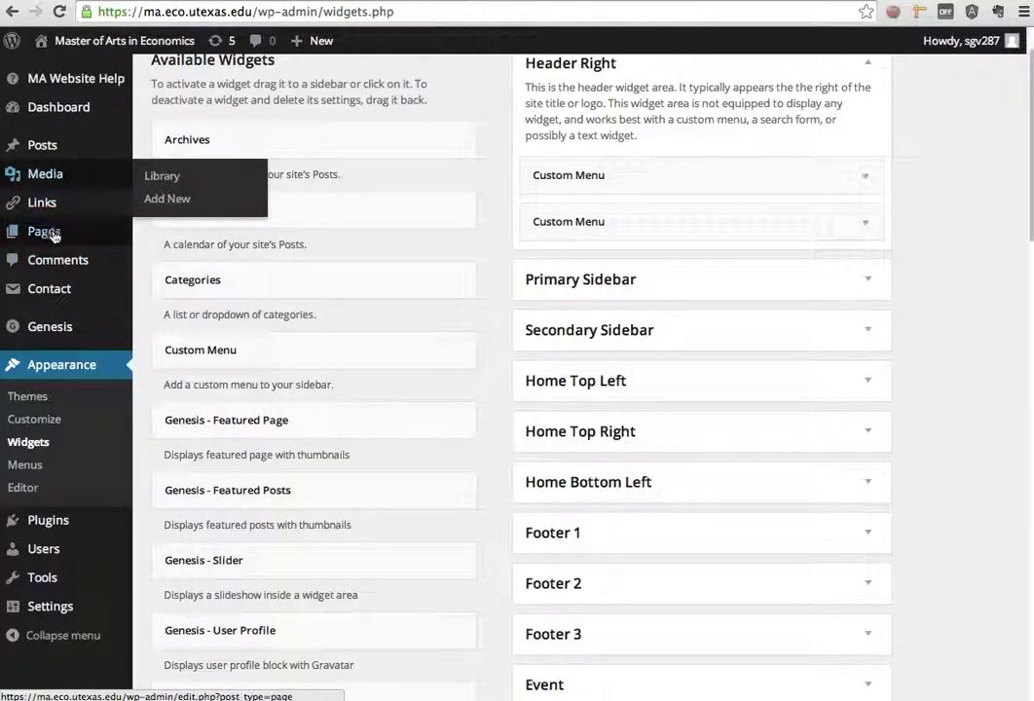
pyautogui.click(156, 232)
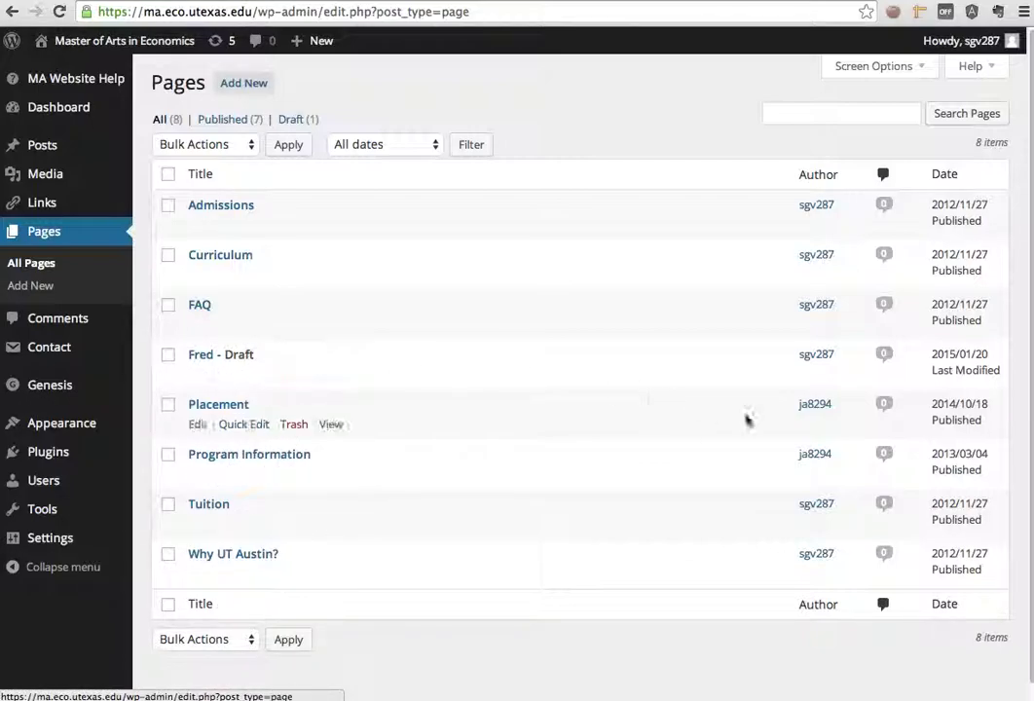
pyautogui.click(197, 375)
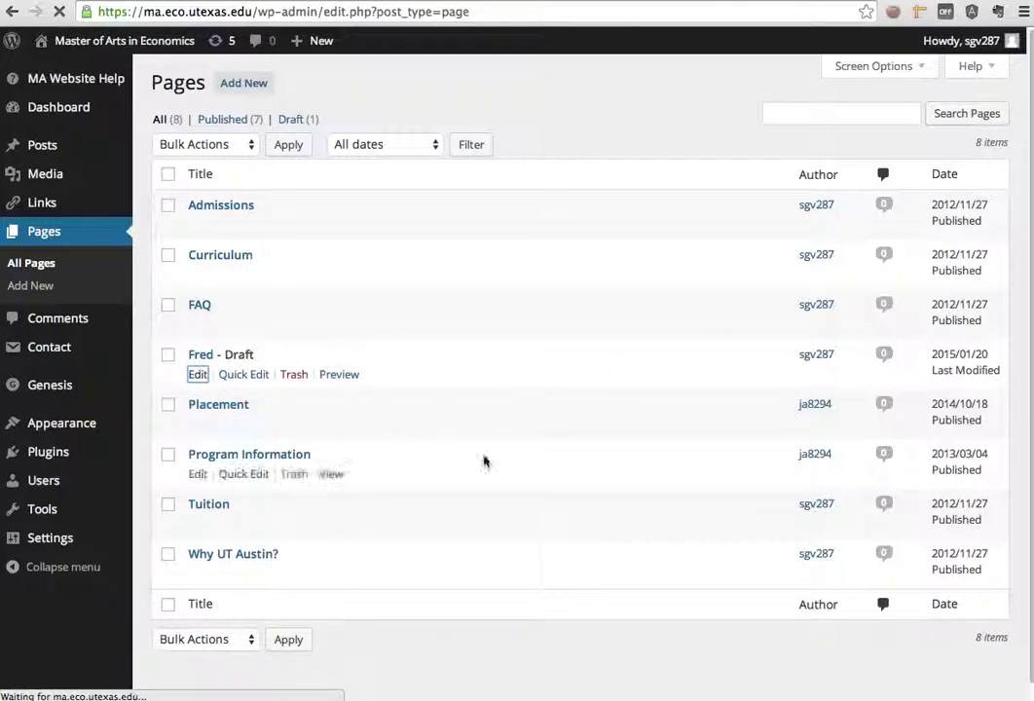
# Set the Fred page's primary sidebar to Fred's Sidebar and publish the page.
pyautogui.scroll(-2, 950, 565)
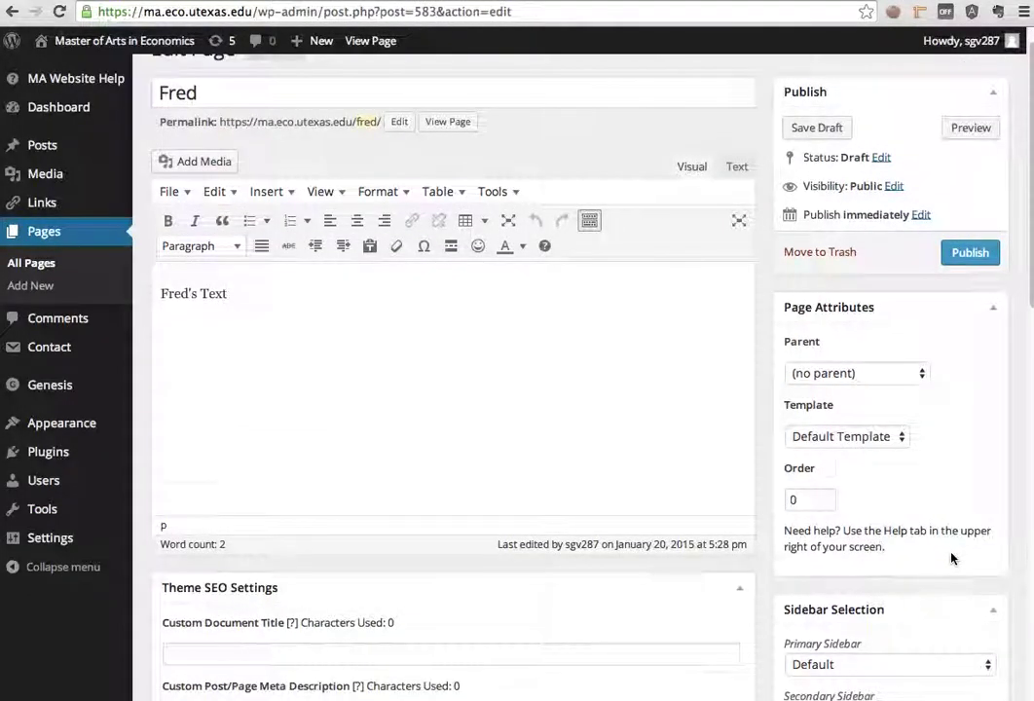
pyautogui.scroll(-1, 940, 601)
pyautogui.click(945, 597)
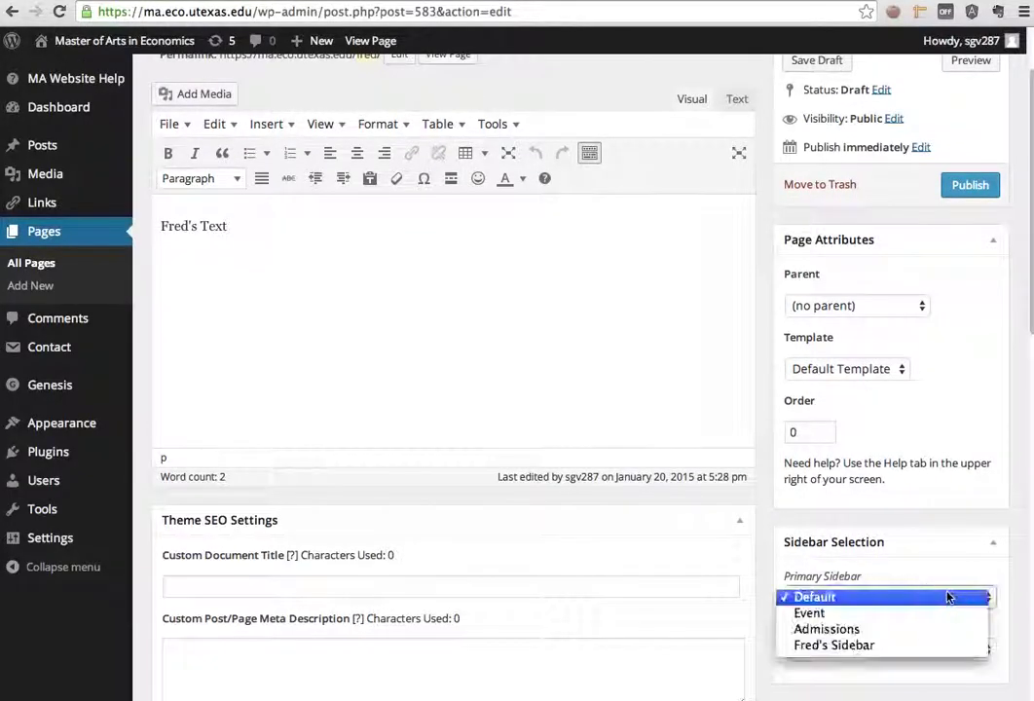
pyautogui.click(937, 646)
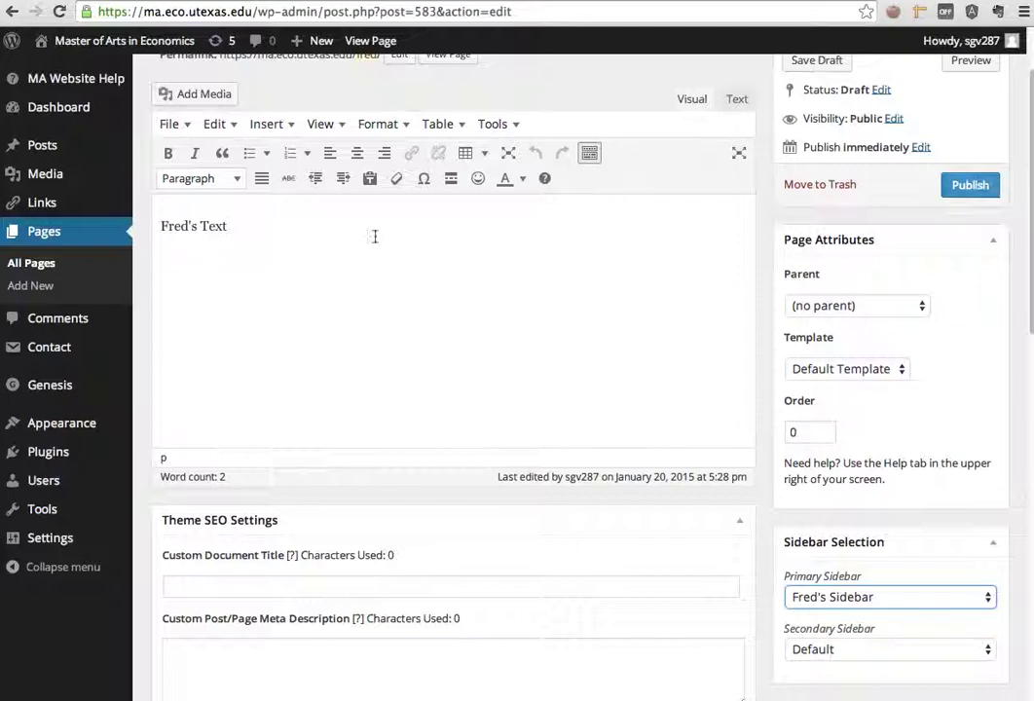
pyautogui.click(970, 187)
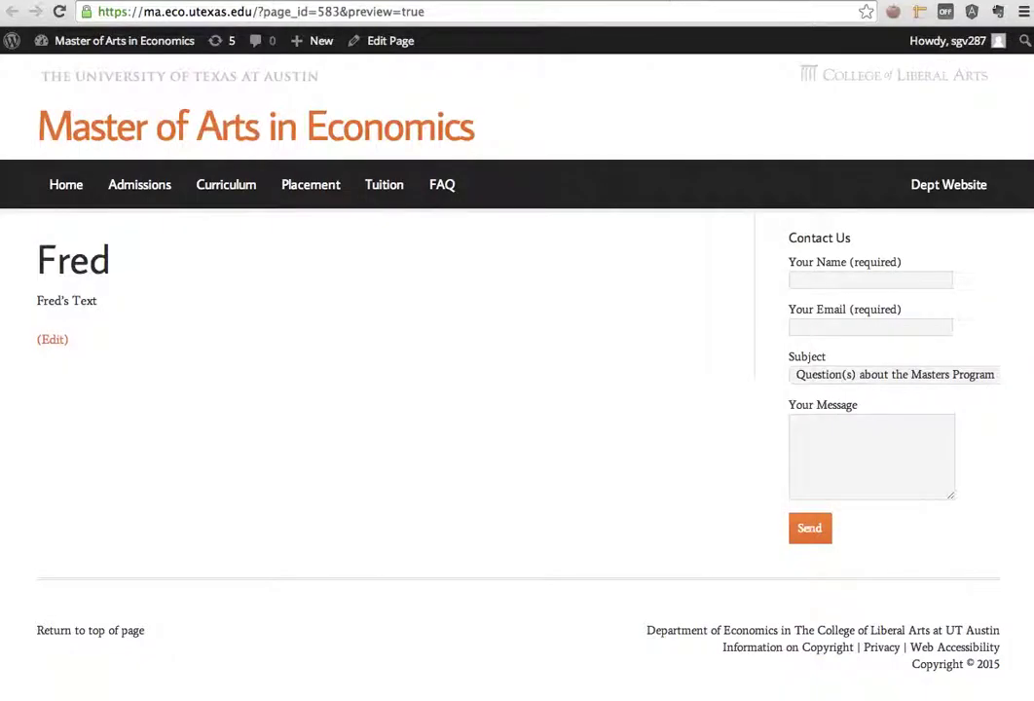
# Reload the Fred page on the site and check the widget title and text in its sidebar.
pyautogui.press('super+r')
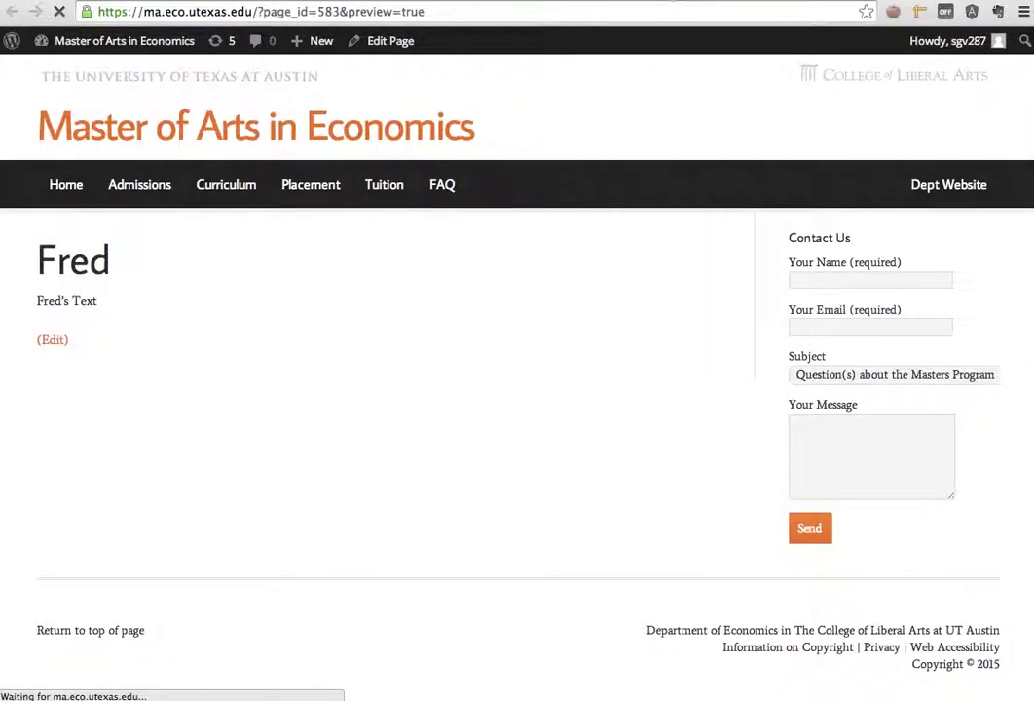
pyautogui.moveTo(795, 237); pyautogui.dragTo(859, 238)
pyautogui.moveTo(798, 261); pyautogui.dragTo(874, 270)
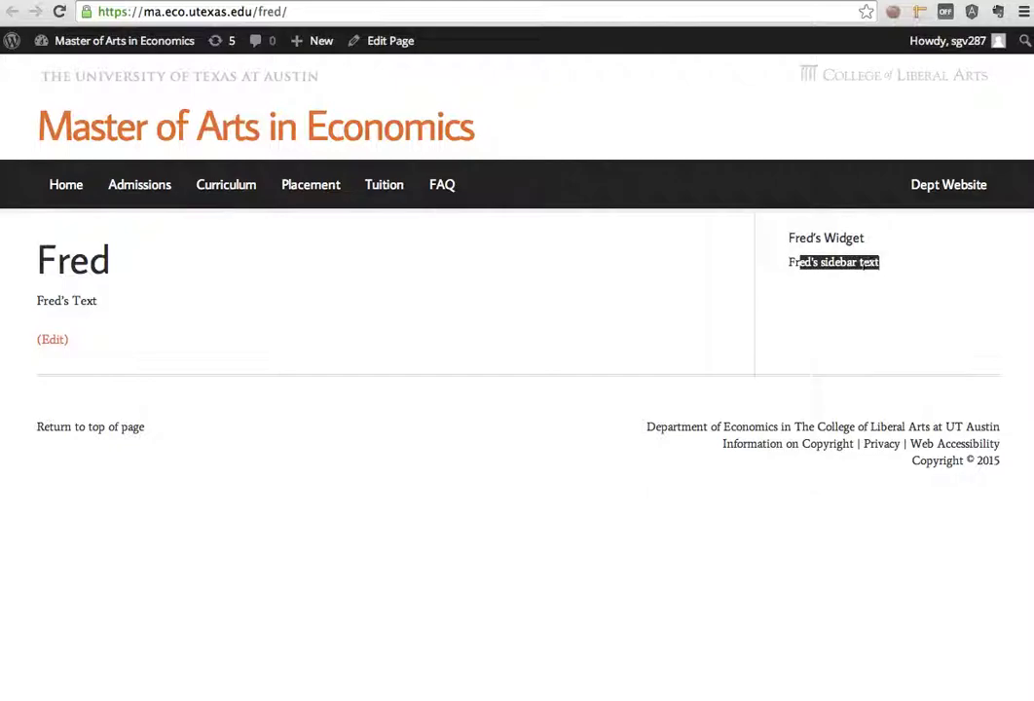
pyautogui.click(328, 263)
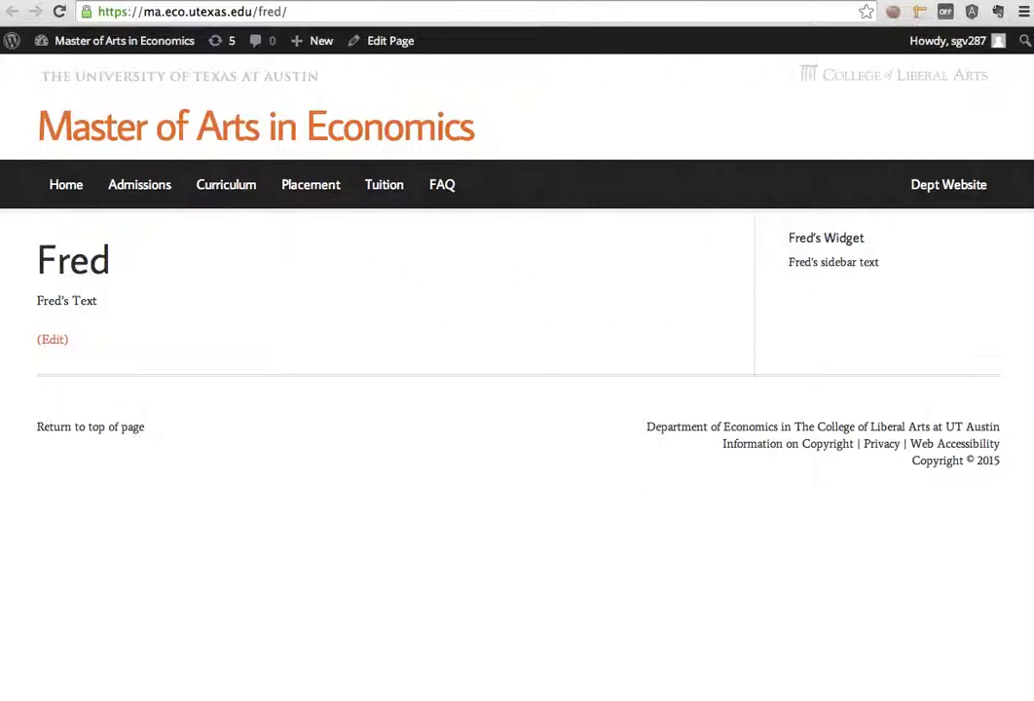